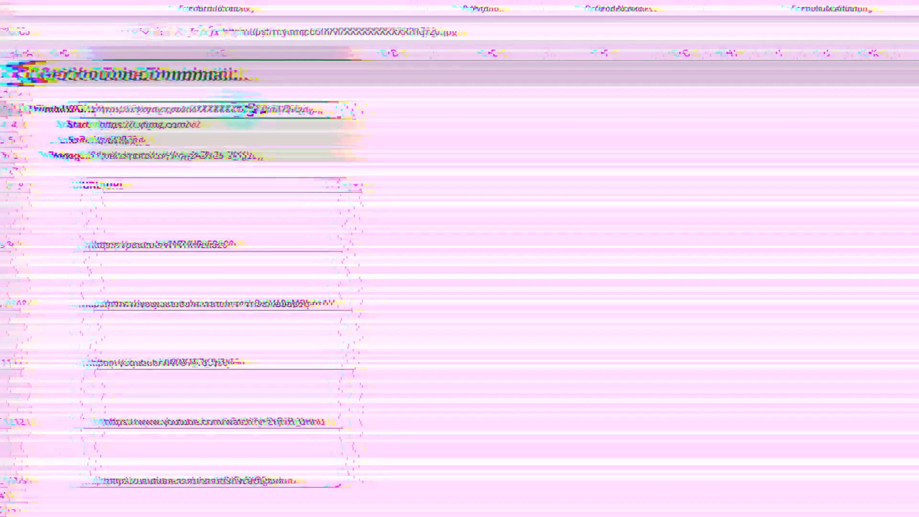
Step: Select the Thumb URL template in cell C3 on the Get YouTube Thumbnail sheet
{"action": "left_click", "coordinate": [246, 109]}
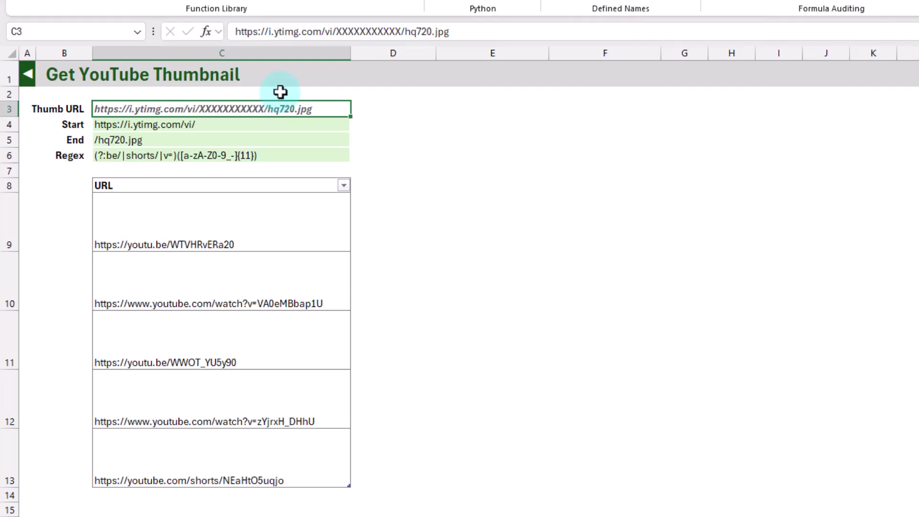
{"action": "left_click_drag", "start_coordinate": [337, 33], "coordinate": [401, 32]}
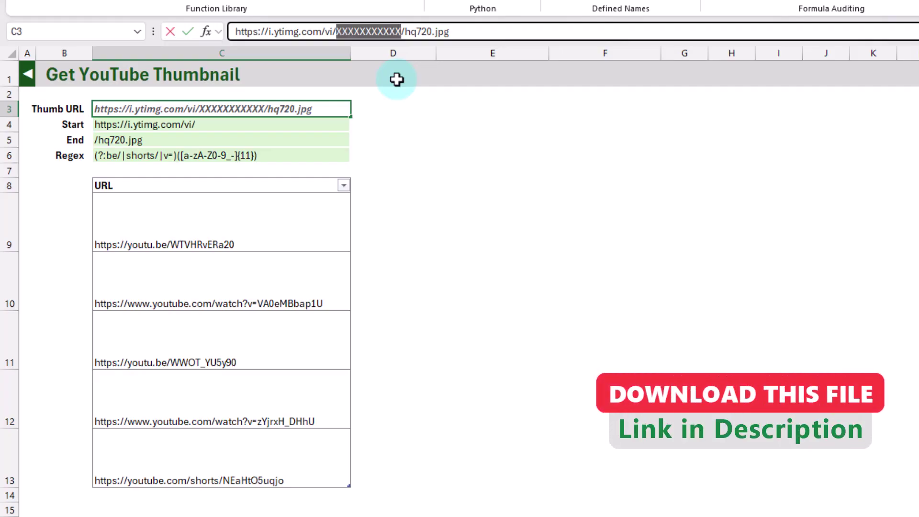
{"action": "key", "text": "Escape"}
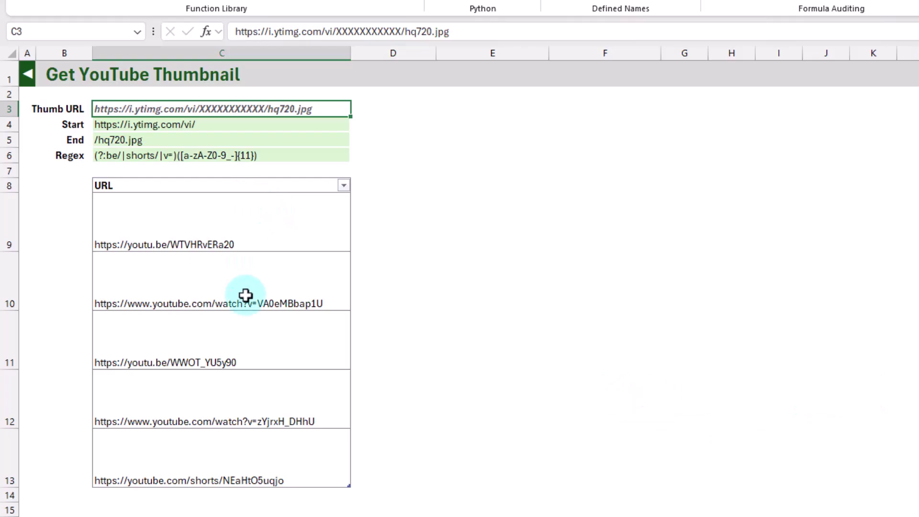
{"action": "left_click", "coordinate": [239, 221]}
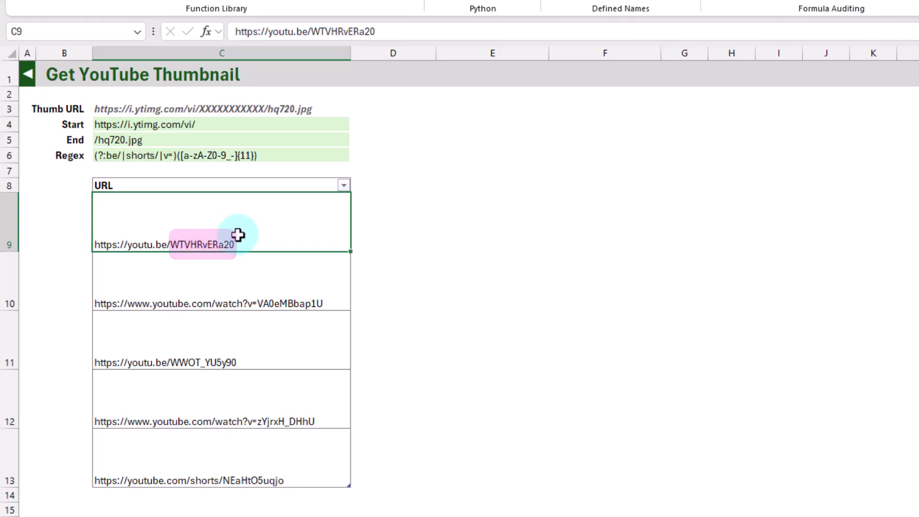
{"action": "left_click", "coordinate": [238, 286]}
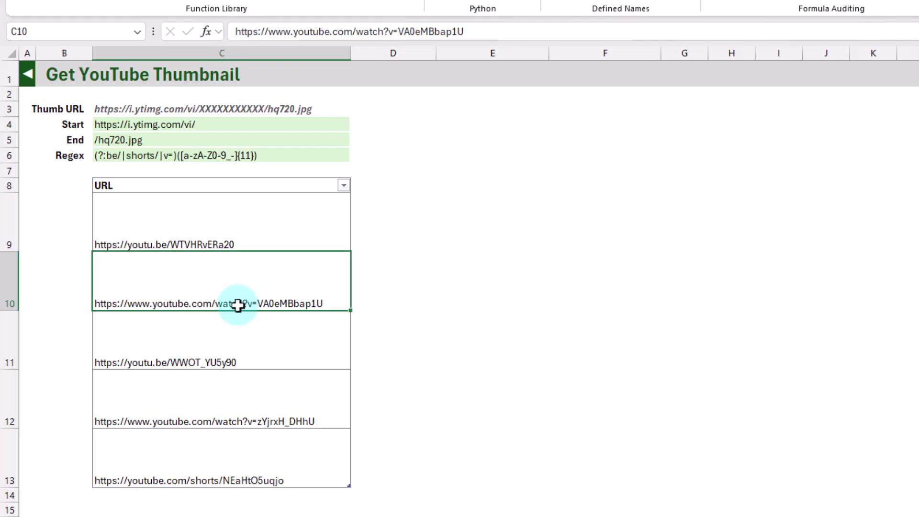
{"action": "left_click", "coordinate": [204, 474]}
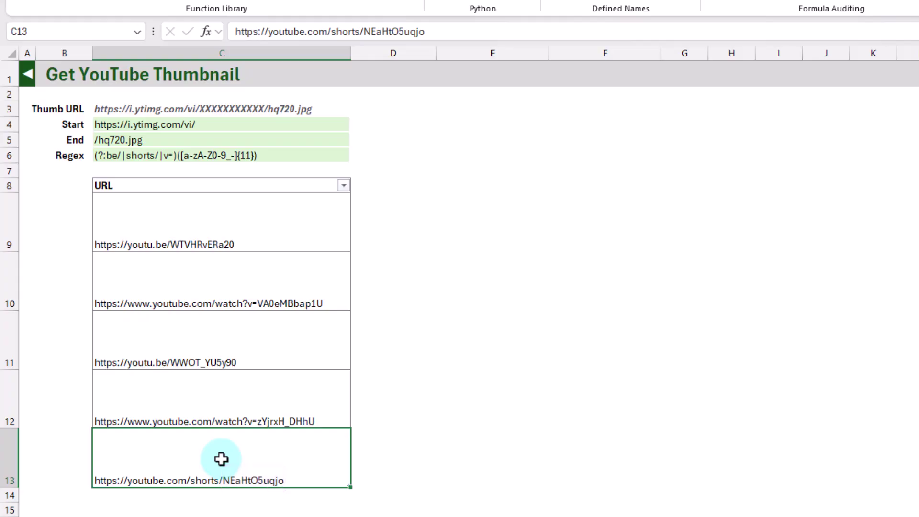
{"action": "left_click", "coordinate": [233, 104]}
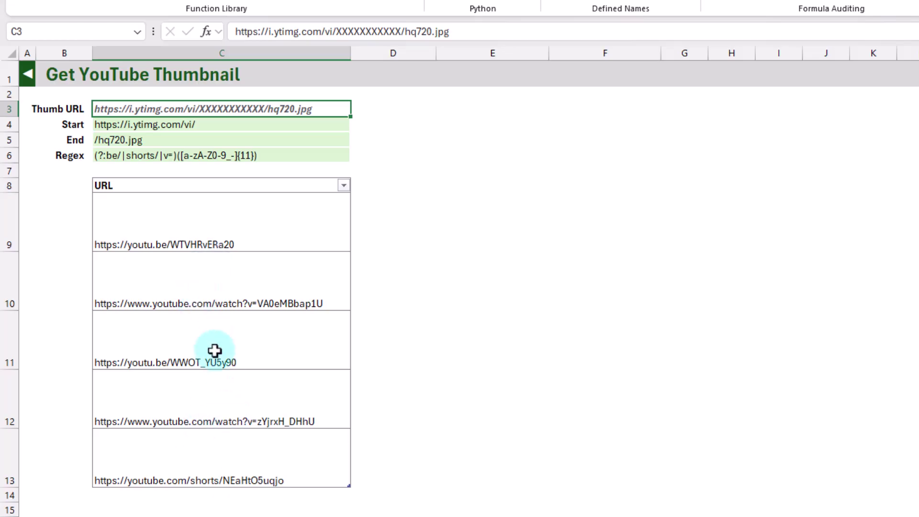
{"action": "left_click", "coordinate": [171, 156]}
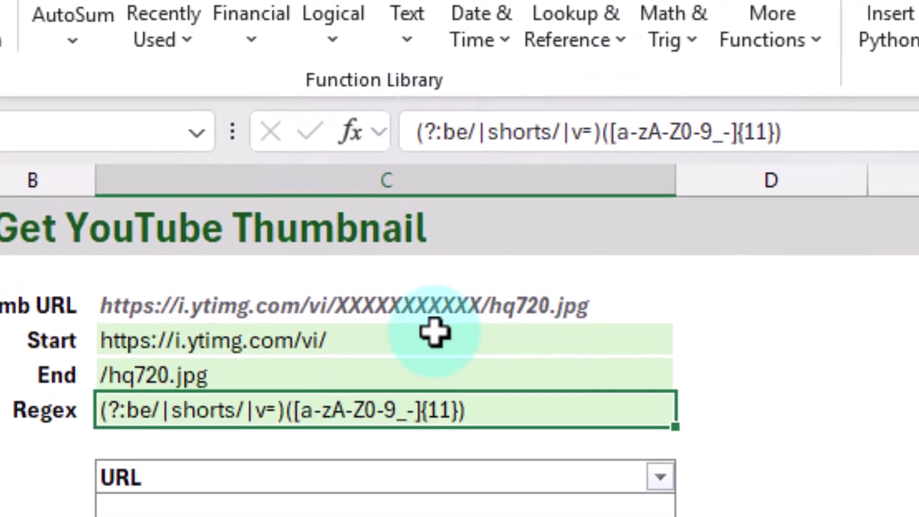
{"action": "left_click", "coordinate": [599, 134]}
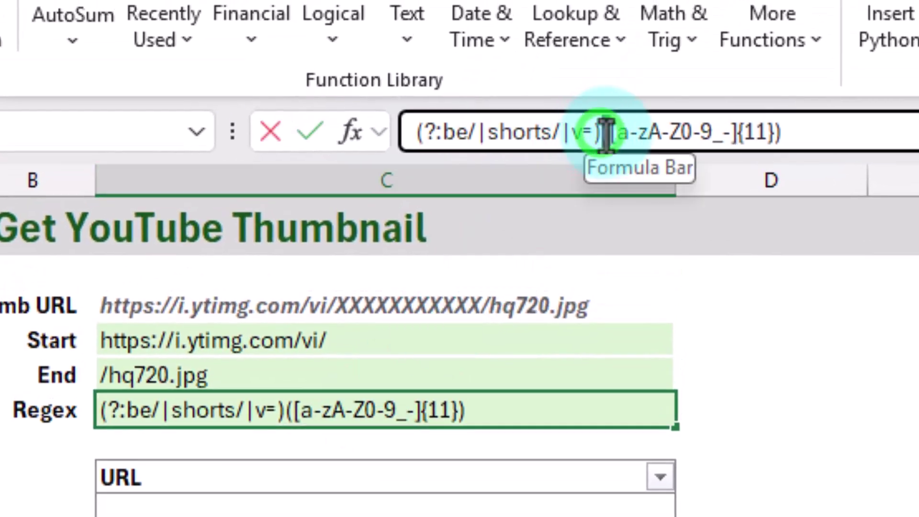
{"action": "left_click_drag", "start_coordinate": [602, 133], "coordinate": [790, 133]}
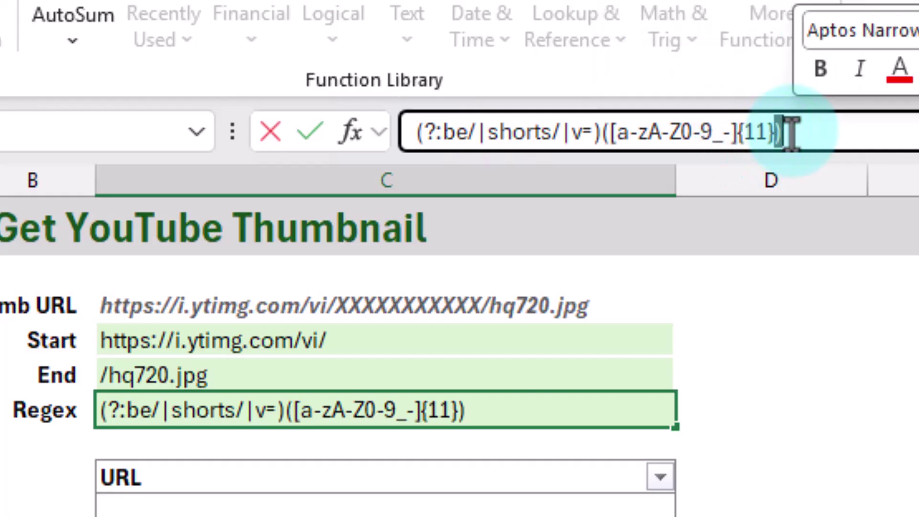
{"action": "key", "text": "Escape"}
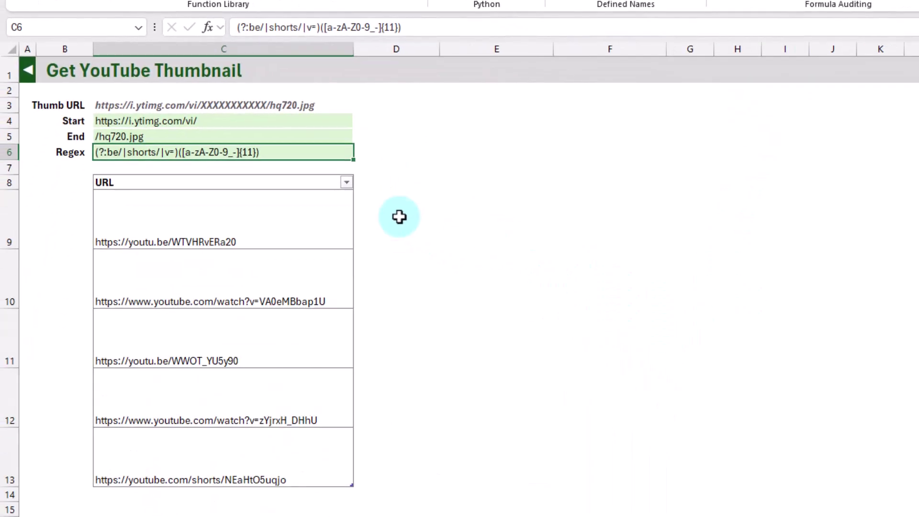
{"action": "left_click", "coordinate": [399, 217]}
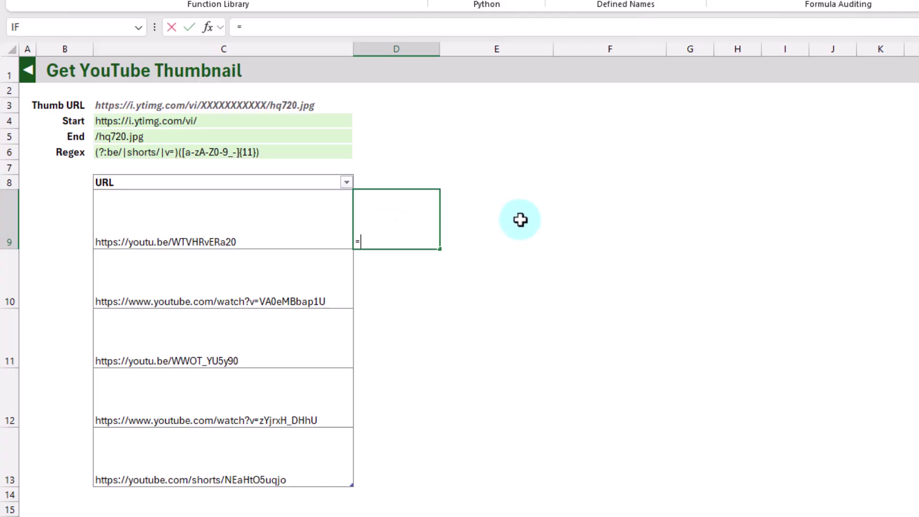
{"action": "type", "text": "=reg"}
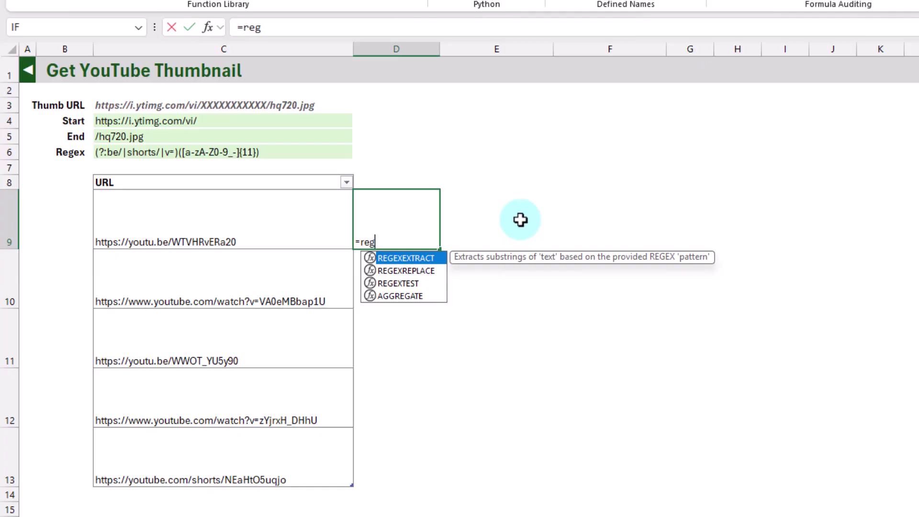
{"action": "key", "text": "Tab"}
{"action": "left_click", "coordinate": [262, 219]}
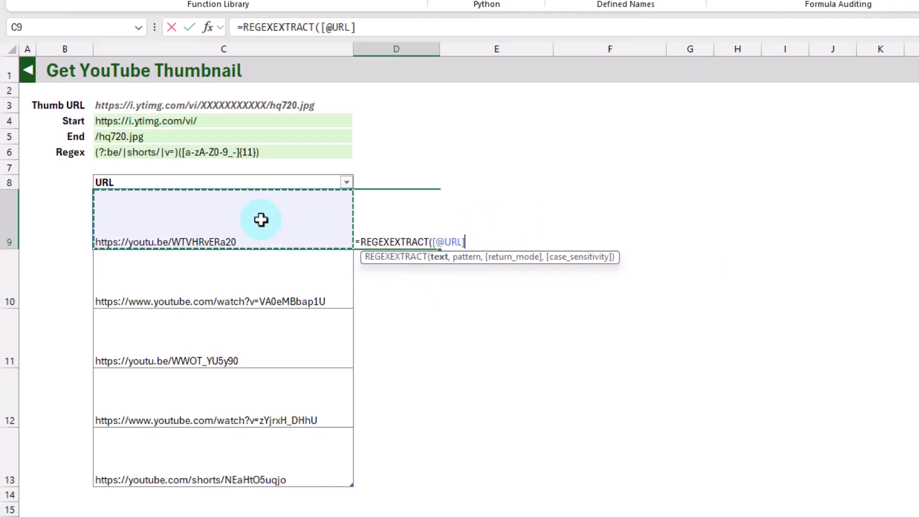
{"action": "type", "text": ","}
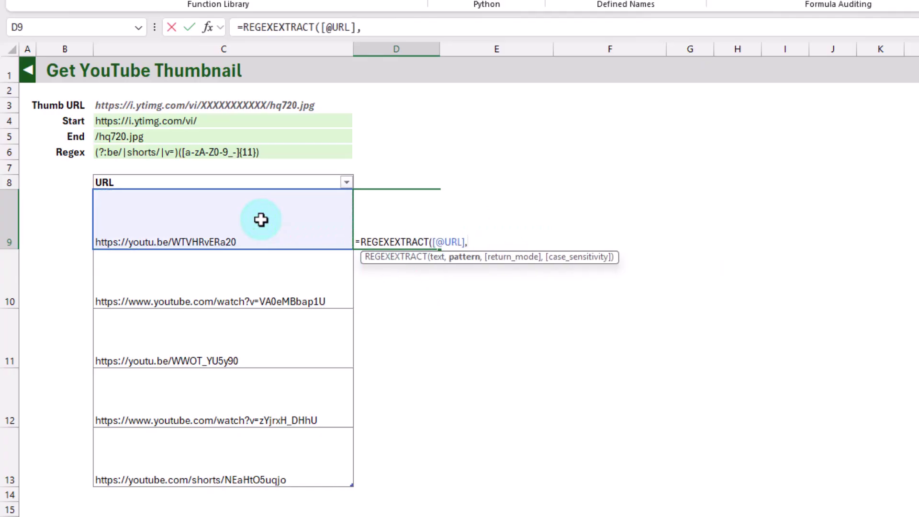
{"action": "left_click", "coordinate": [192, 153]}
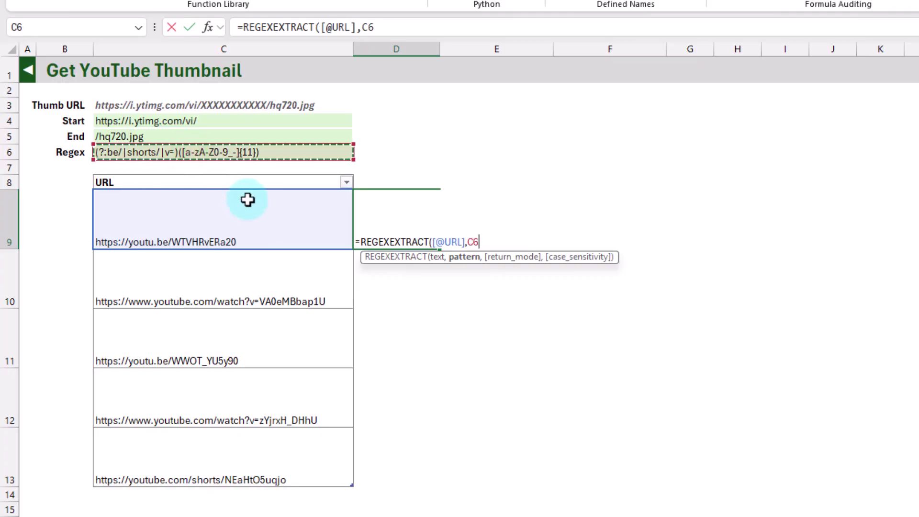
{"action": "key", "text": "F4"}
{"action": "key", "text": "F4"}
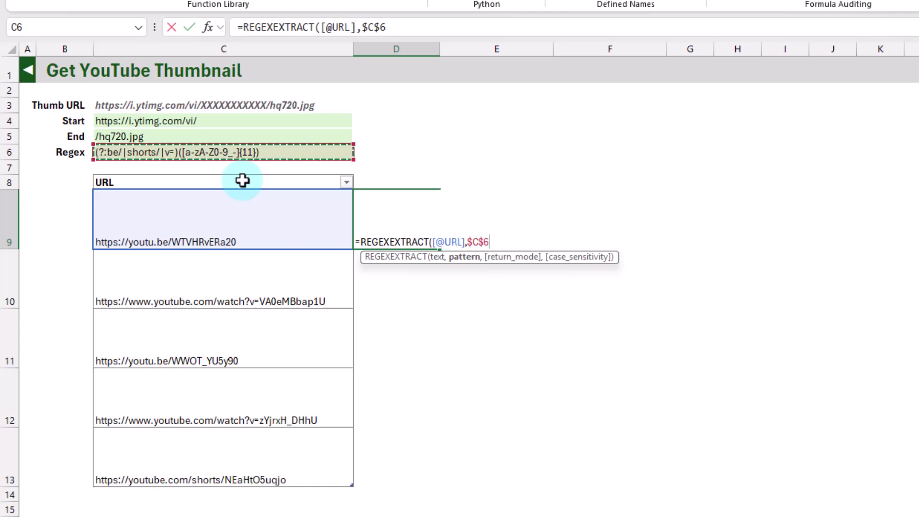
{"action": "type", "text": ","}
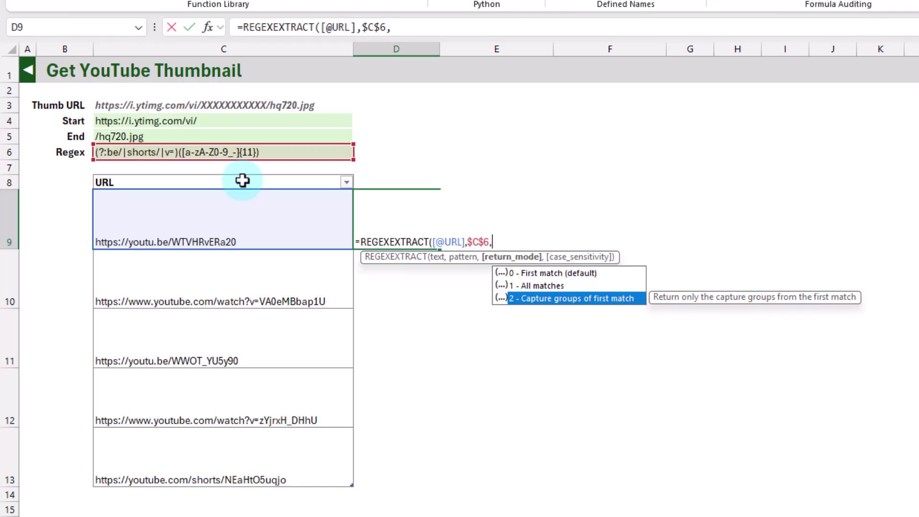
{"action": "type", "text": "2"}
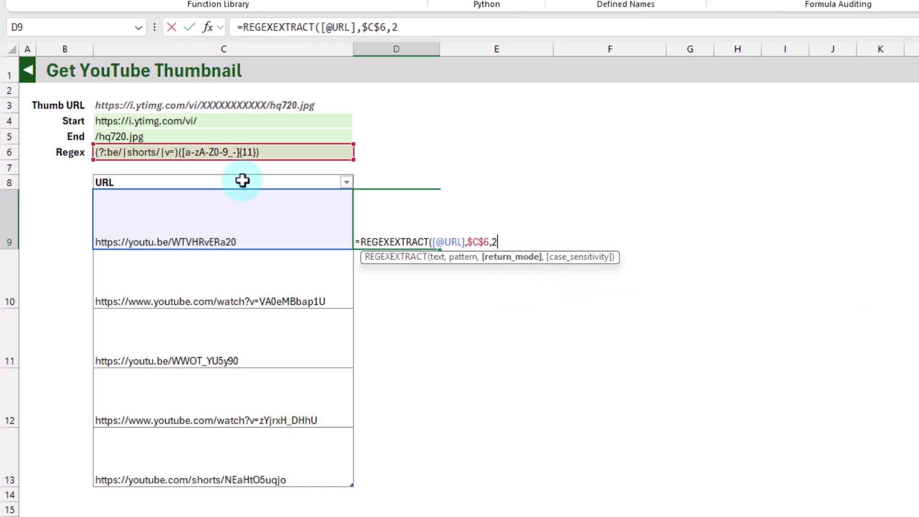
{"action": "key", "text": "Return"}
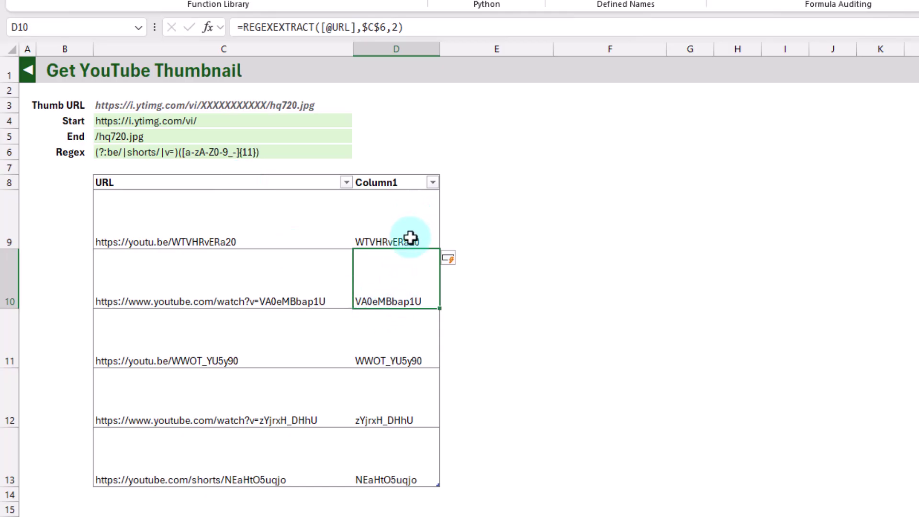
Step: Rename the table's Column1 header to ID
{"action": "left_click", "coordinate": [400, 183]}
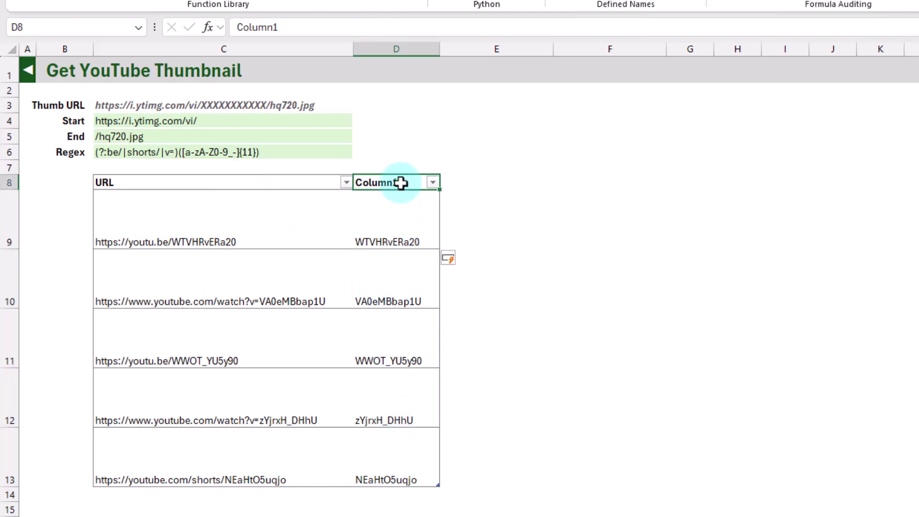
{"action": "type", "text": "ID"}
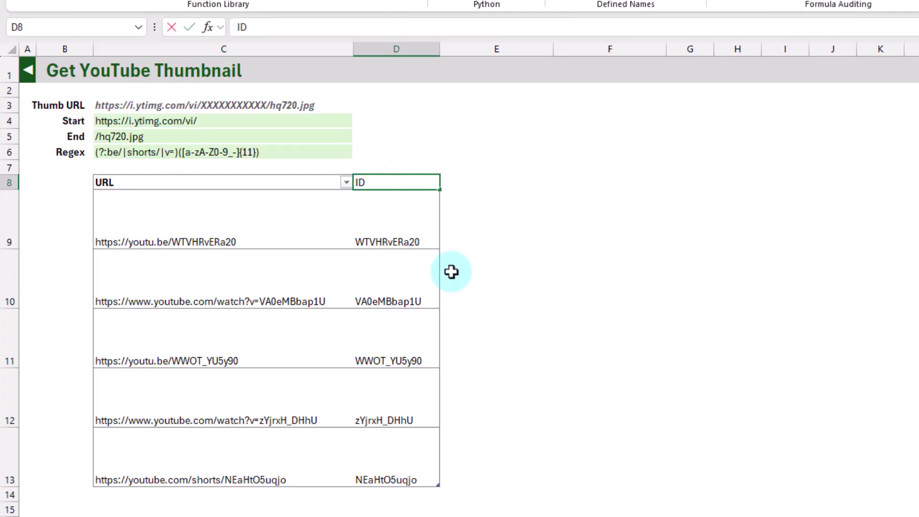
{"action": "key", "text": "Return"}
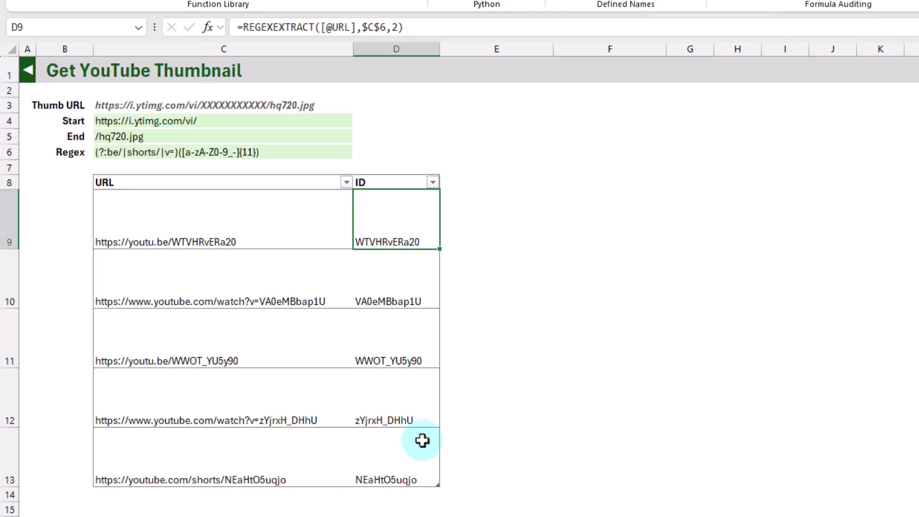
{"action": "left_click", "coordinate": [244, 107]}
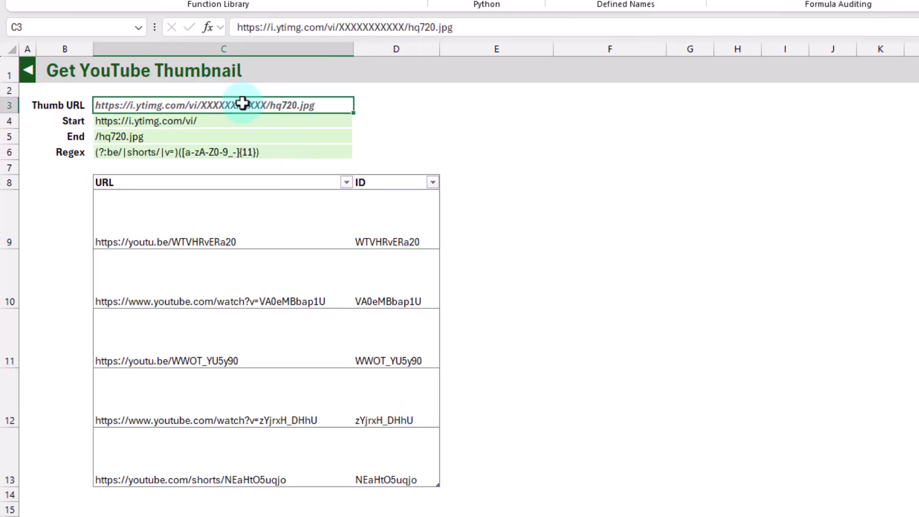
{"action": "left_click", "coordinate": [494, 221]}
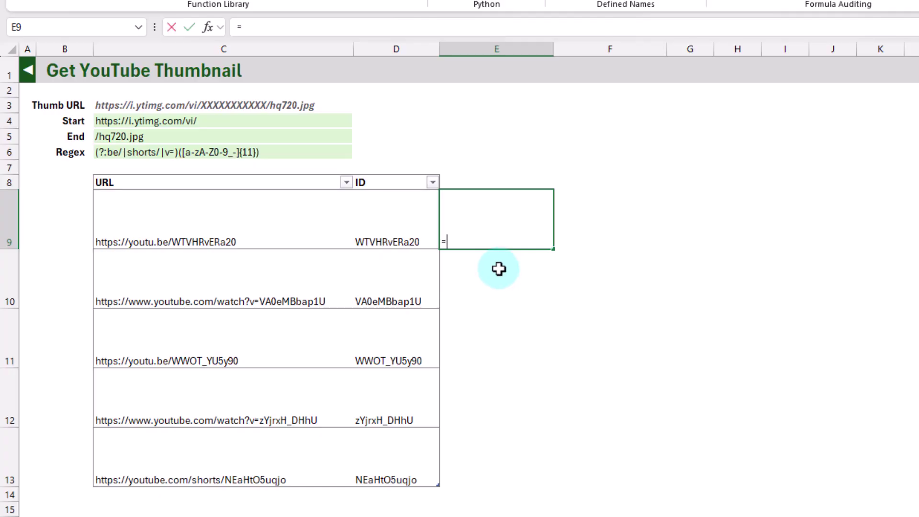
{"action": "type", "text": "=im"}
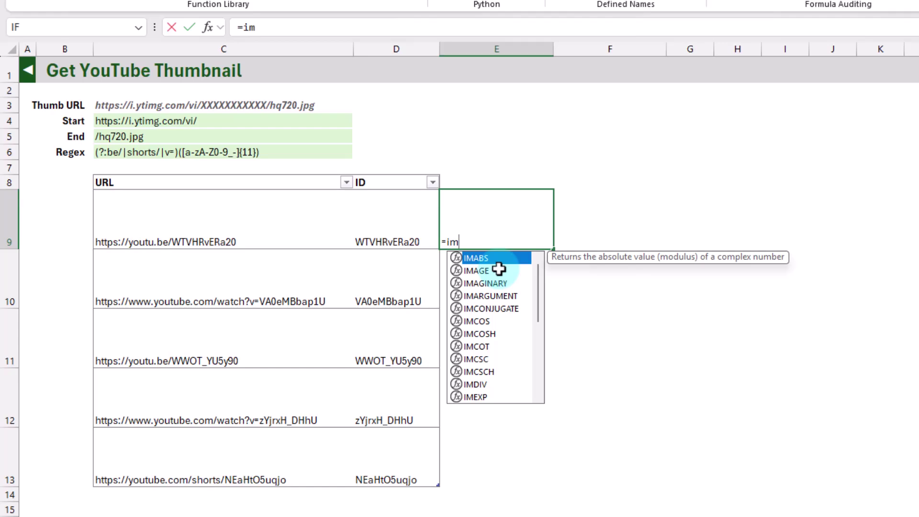
{"action": "left_click", "coordinate": [499, 270]}
{"action": "double_click", "coordinate": [499, 269]}
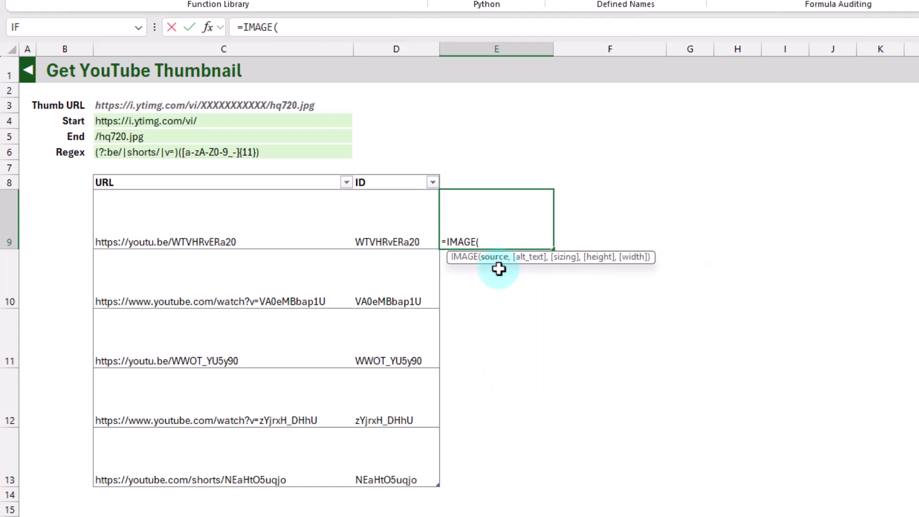
{"action": "left_click", "coordinate": [169, 122]}
{"action": "key", "text": "F4"}
{"action": "key", "text": "F4"}
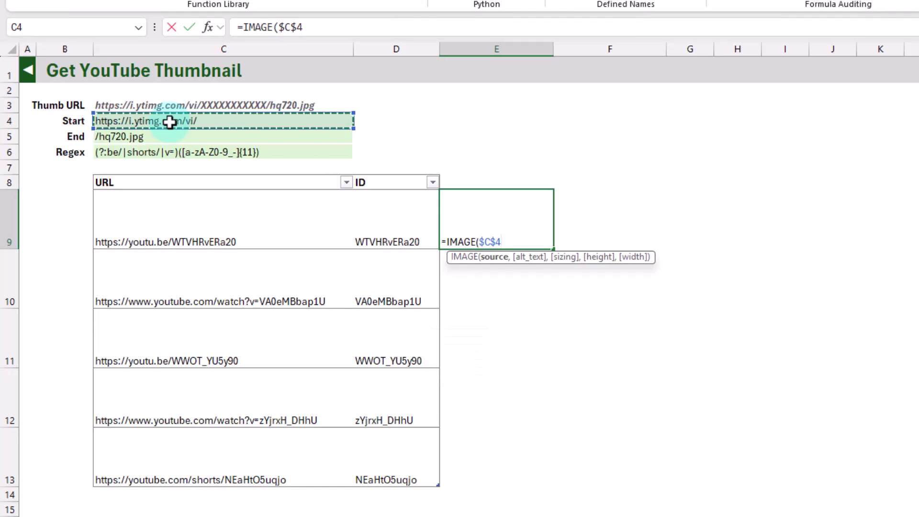
{"action": "type", "text": "&"}
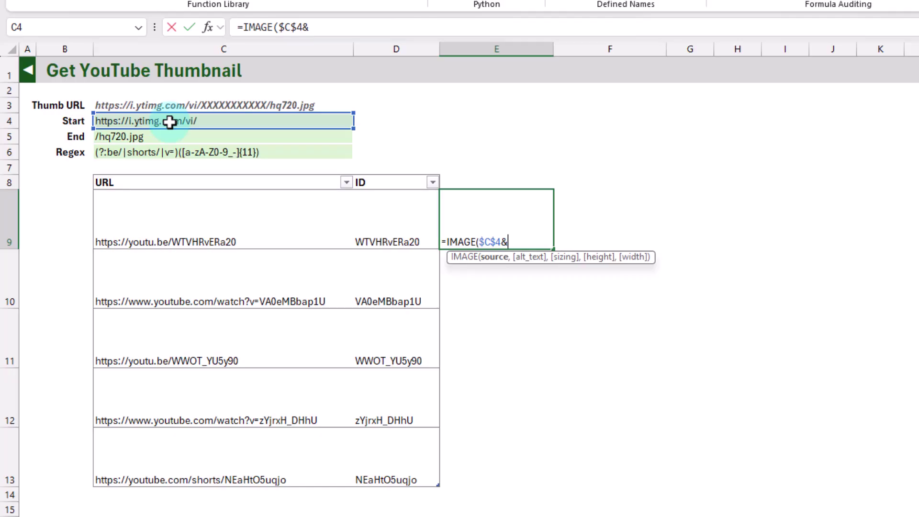
{"action": "left_click", "coordinate": [392, 227]}
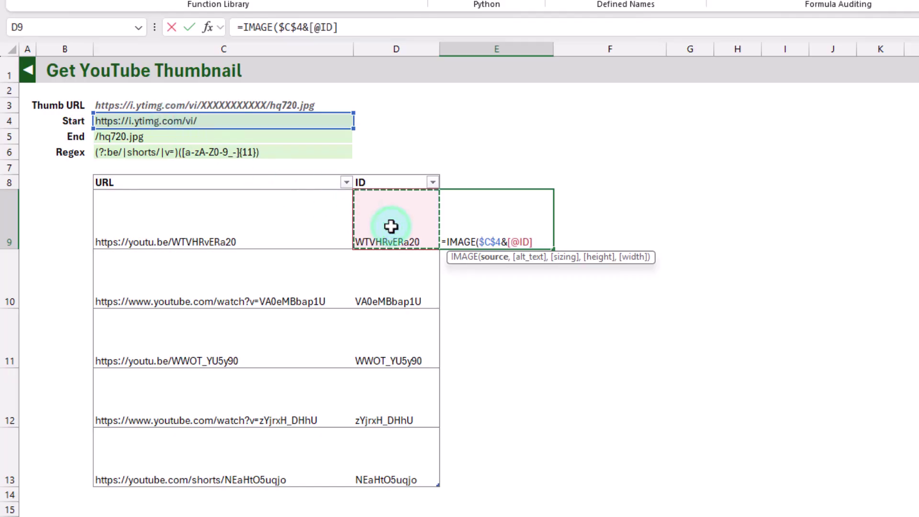
{"action": "type", "text": "&"}
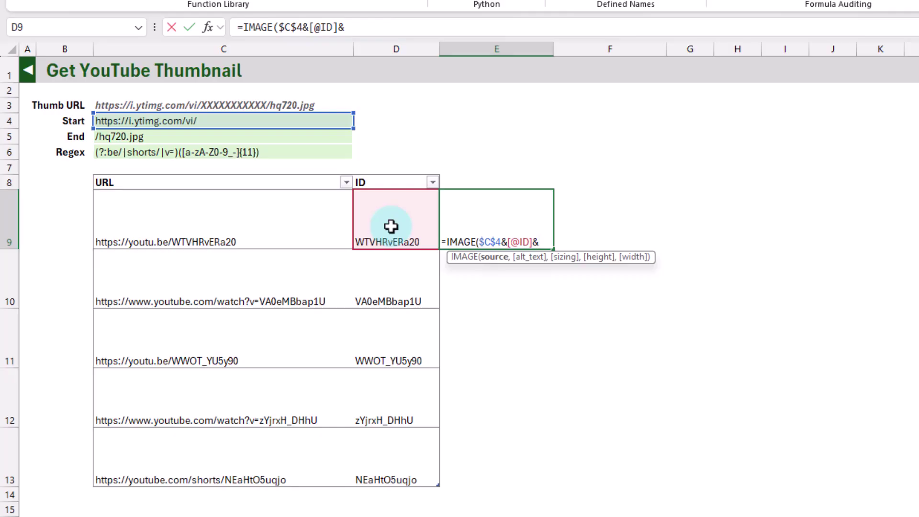
{"action": "left_click", "coordinate": [168, 137]}
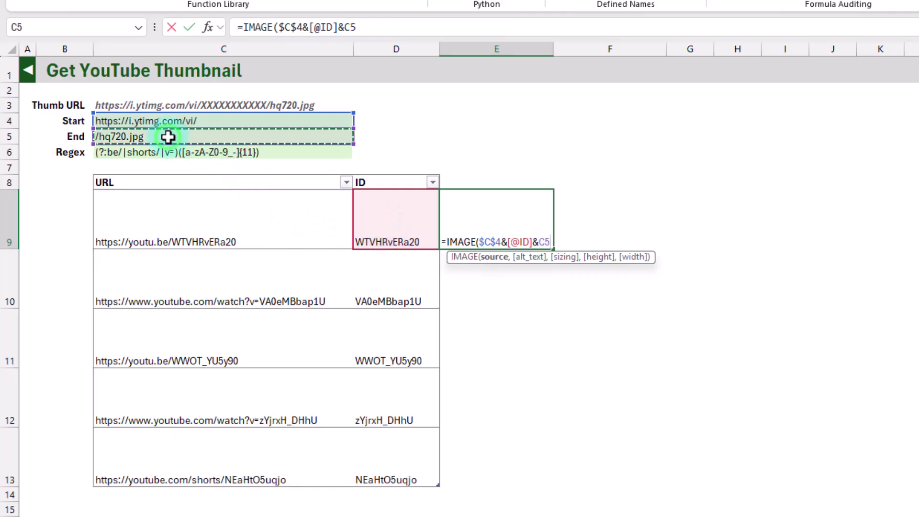
{"action": "key", "text": "F4"}
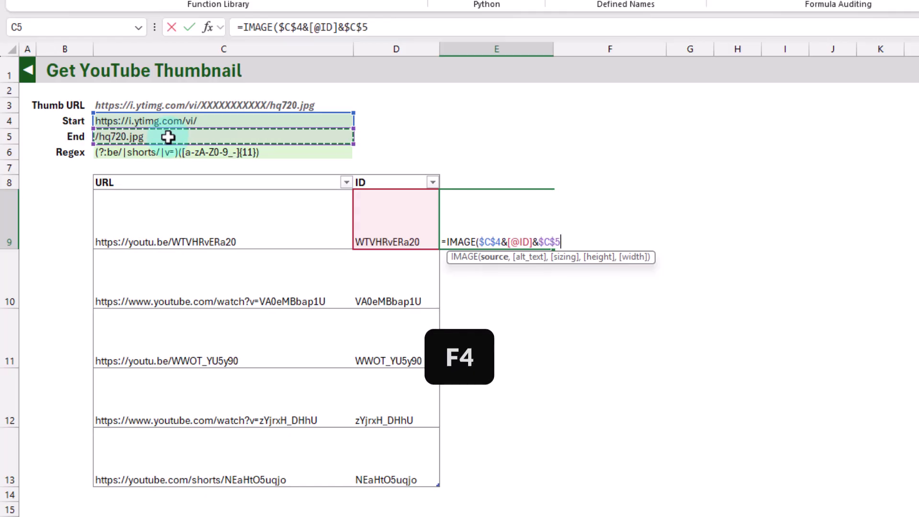
{"action": "key", "text": "Return"}
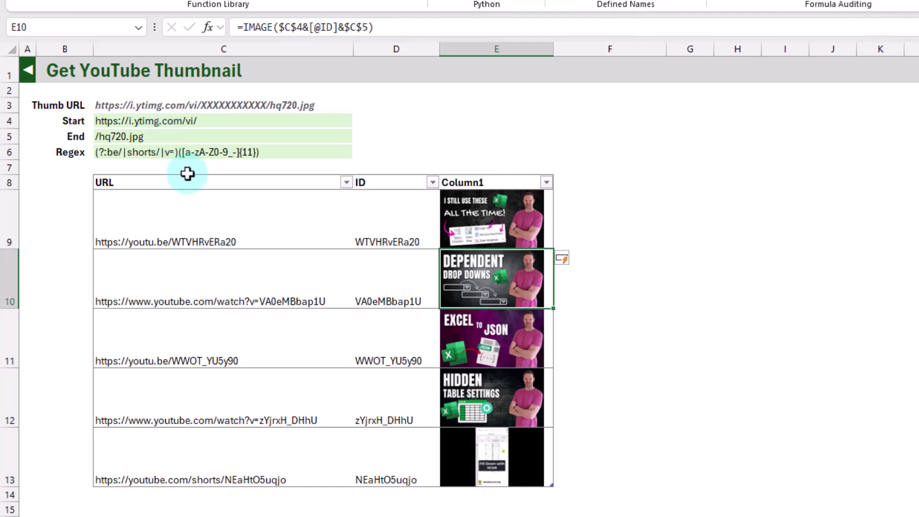
Step: Rename the new column's header to Thumbnail
{"action": "double_click", "coordinate": [526, 182]}
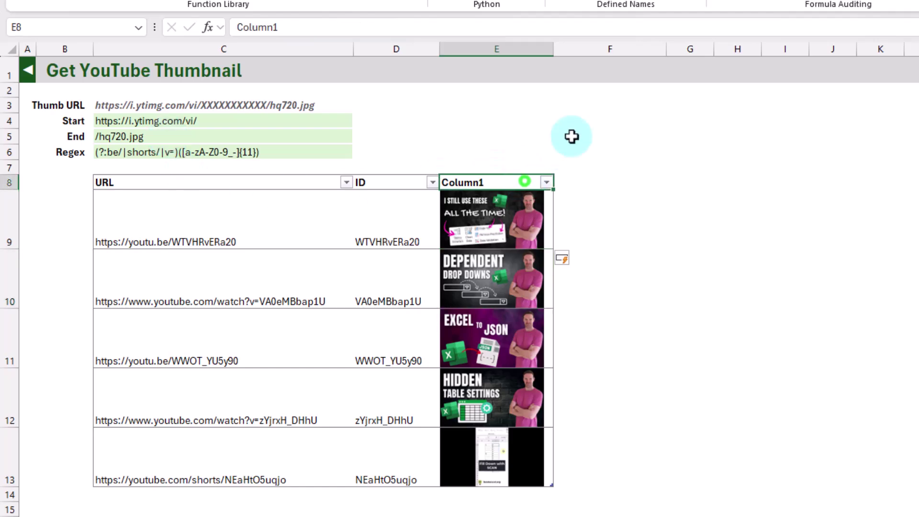
{"action": "type", "text": "Thumbnail"}
{"action": "key", "text": "Return"}
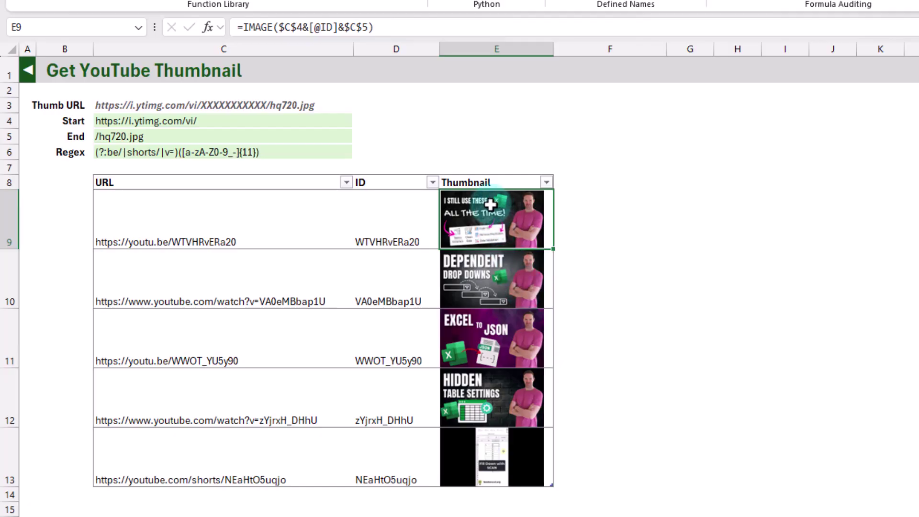
{"action": "left_click", "coordinate": [589, 220]}
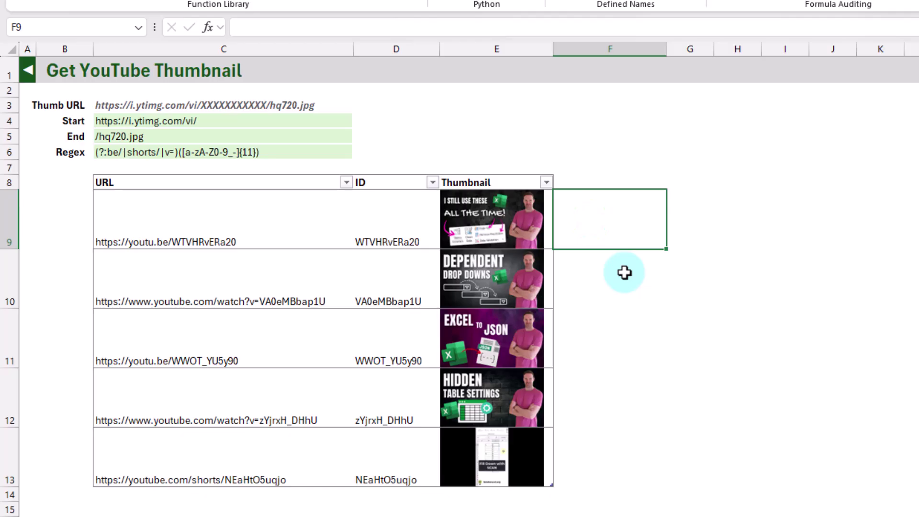
{"action": "type", "text": "=yo"}
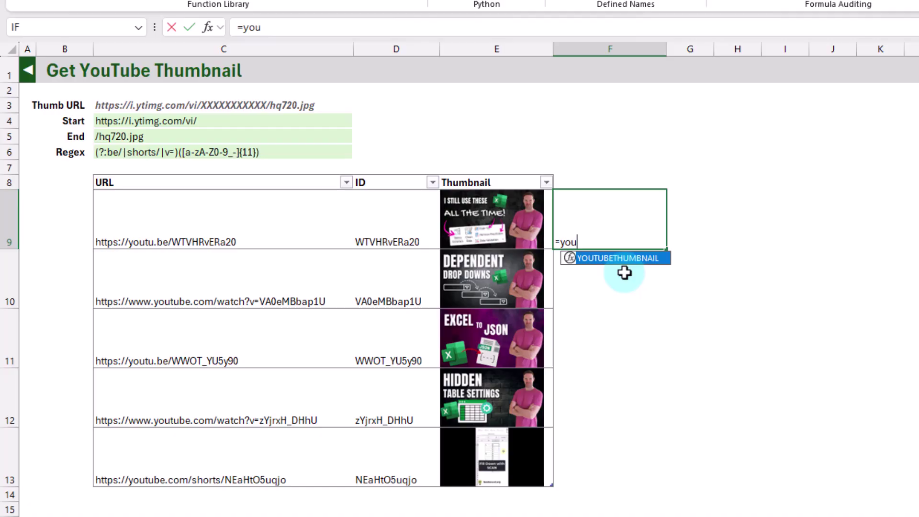
{"action": "type", "text": "u"}
{"action": "key", "text": "Tab"}
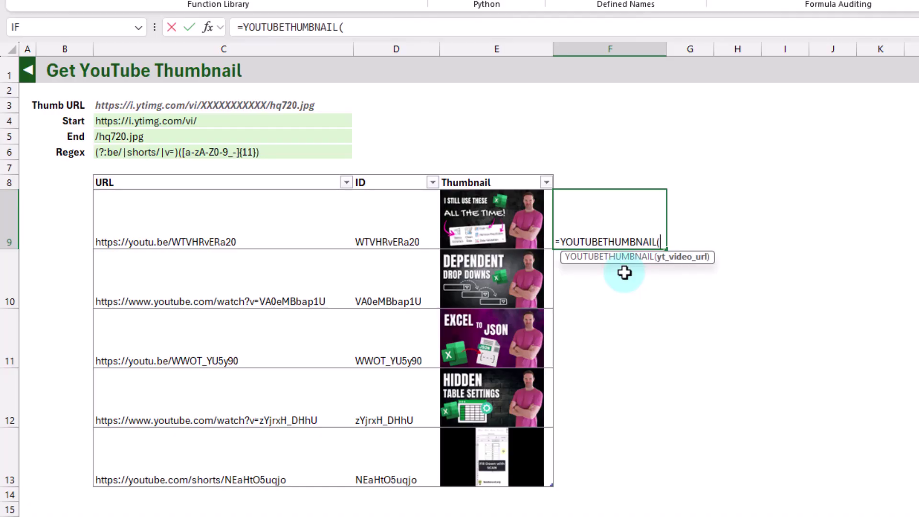
{"action": "left_click", "coordinate": [188, 220]}
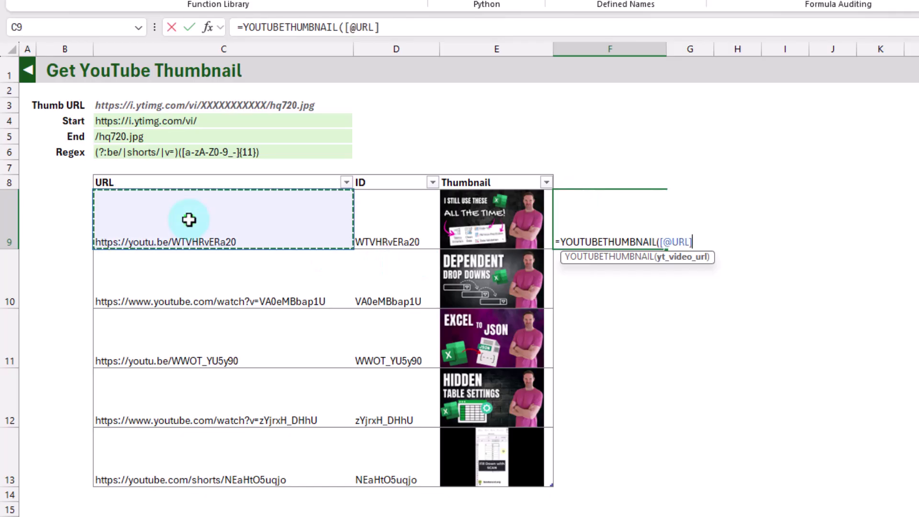
{"action": "type", "text": ")"}
{"action": "key", "text": "Return"}
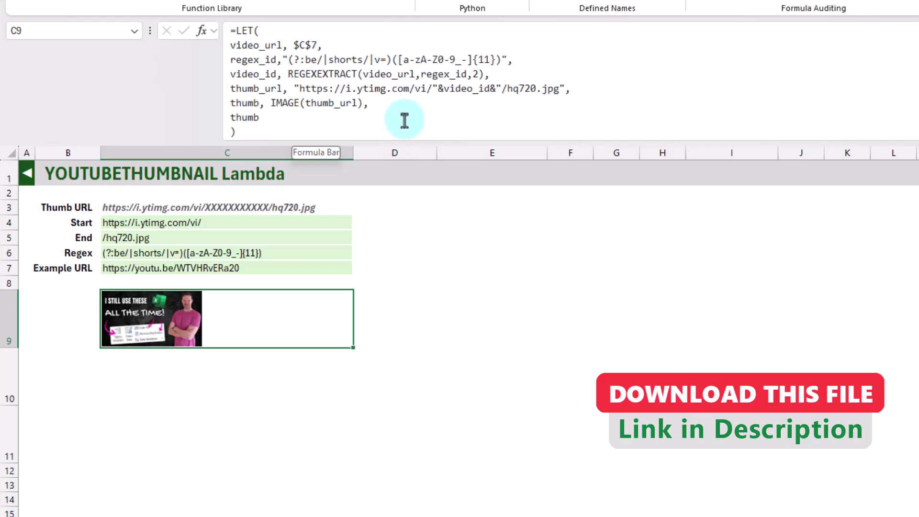
Step: Walk through C9's LET lines (video_url, regex_id, video_id, thumb_url, thumb), then copy the formula
{"action": "left_click", "coordinate": [264, 31]}
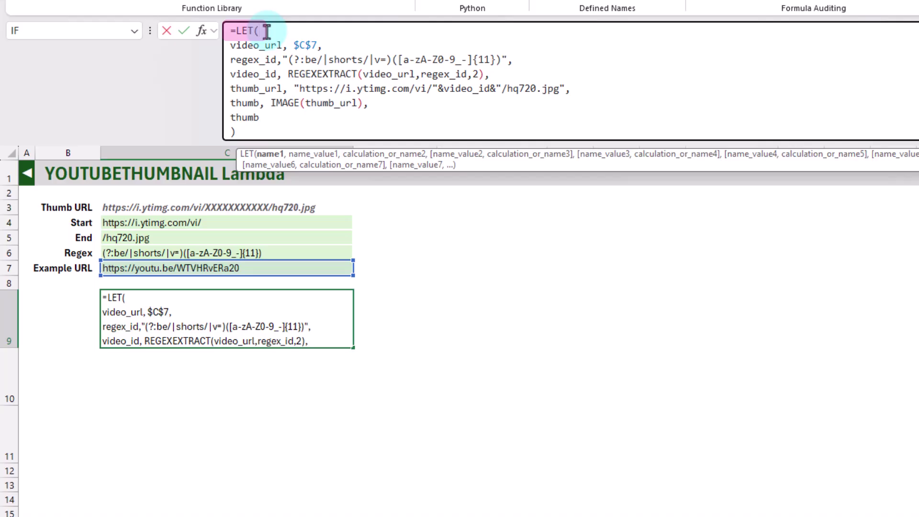
{"action": "left_click", "coordinate": [336, 45]}
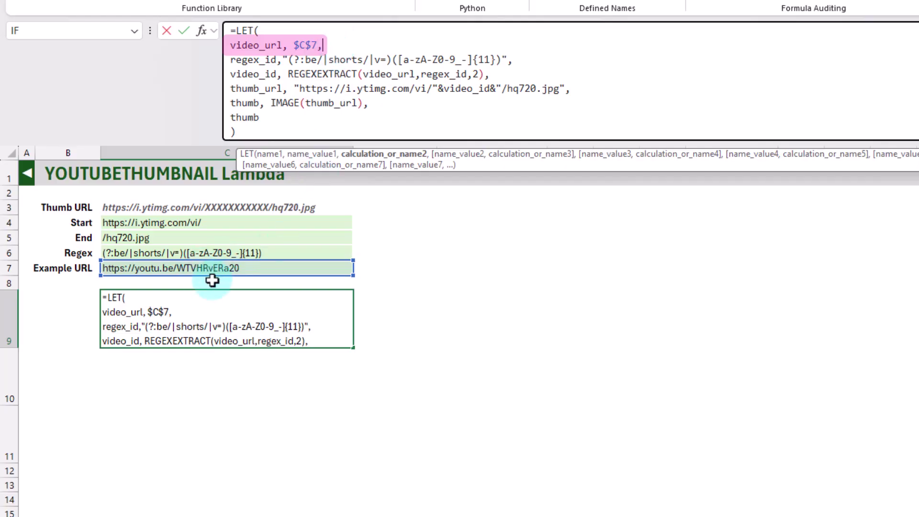
{"action": "left_click", "coordinate": [529, 61]}
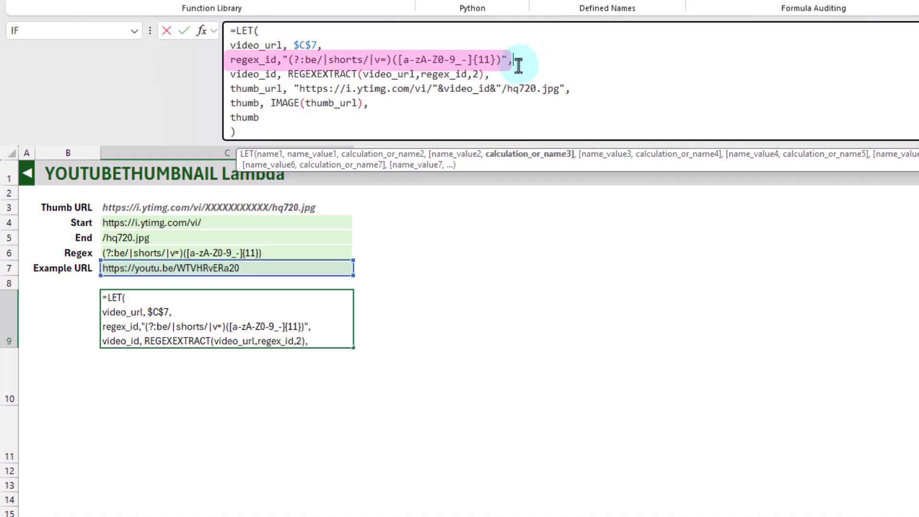
{"action": "left_click", "coordinate": [501, 75]}
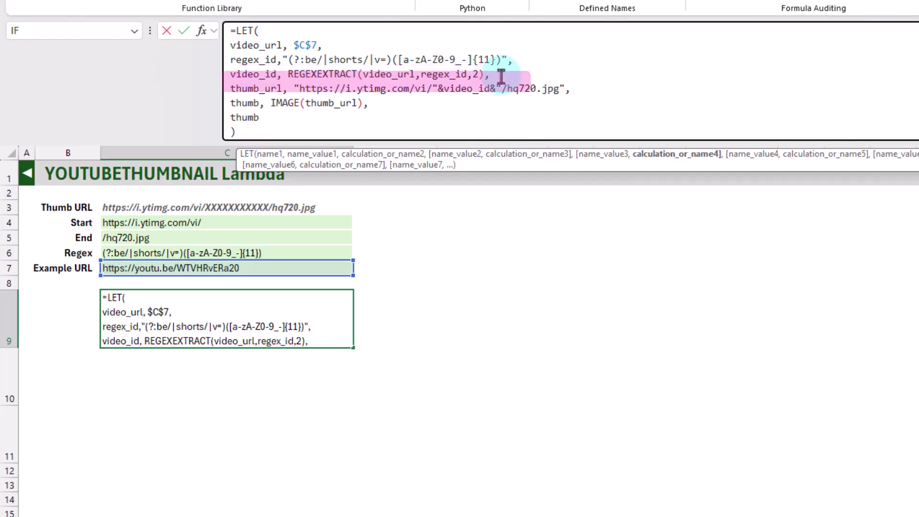
{"action": "left_click", "coordinate": [580, 91]}
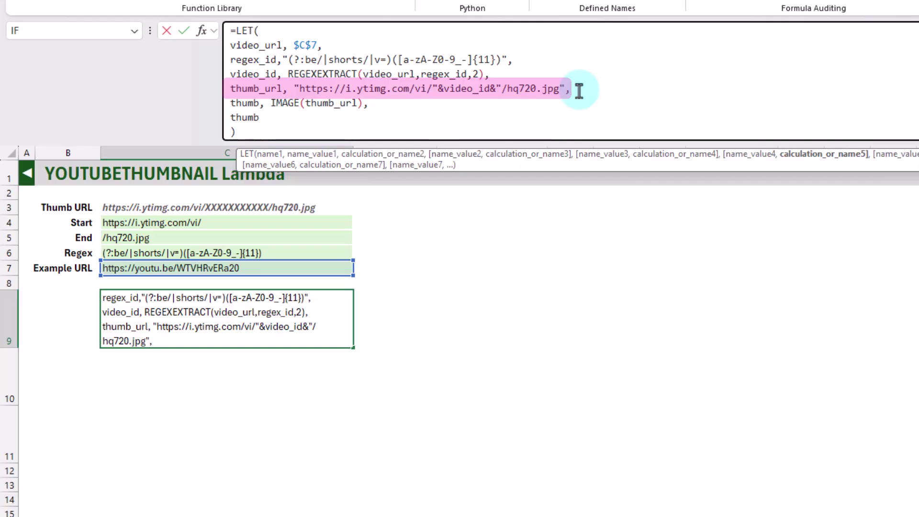
{"action": "left_click", "coordinate": [393, 103]}
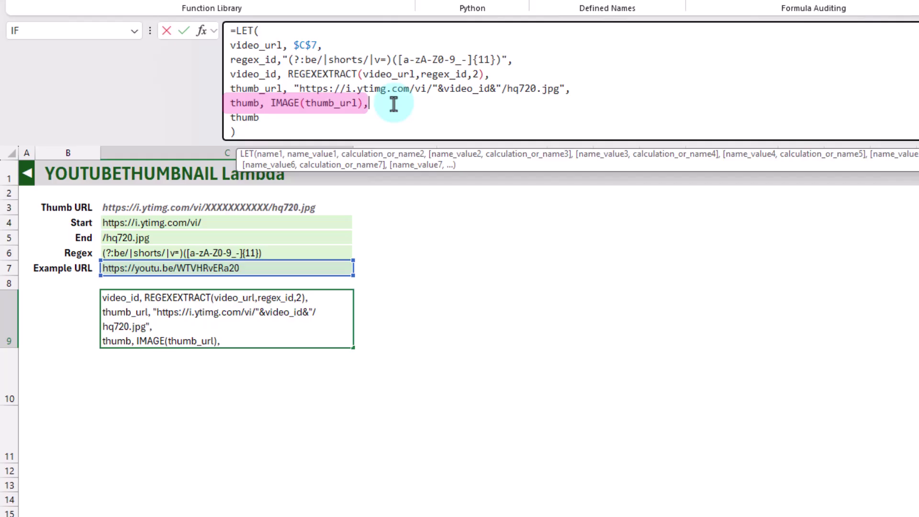
{"action": "left_click", "coordinate": [318, 119]}
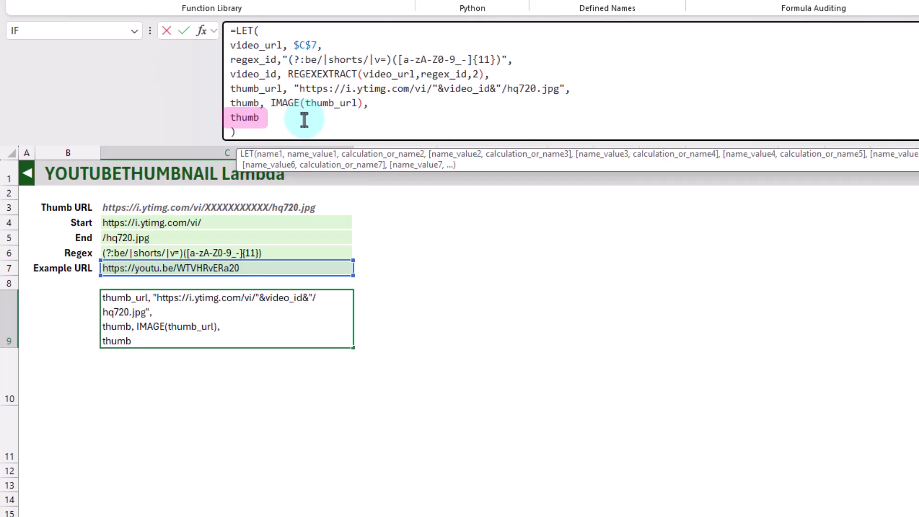
{"action": "left_click", "coordinate": [185, 38]}
{"action": "key", "text": "ctrl+c"}
Step: Paste the formula into C10 and prefix it with LAMBDA( before LET
{"action": "left_click", "coordinate": [227, 361]}
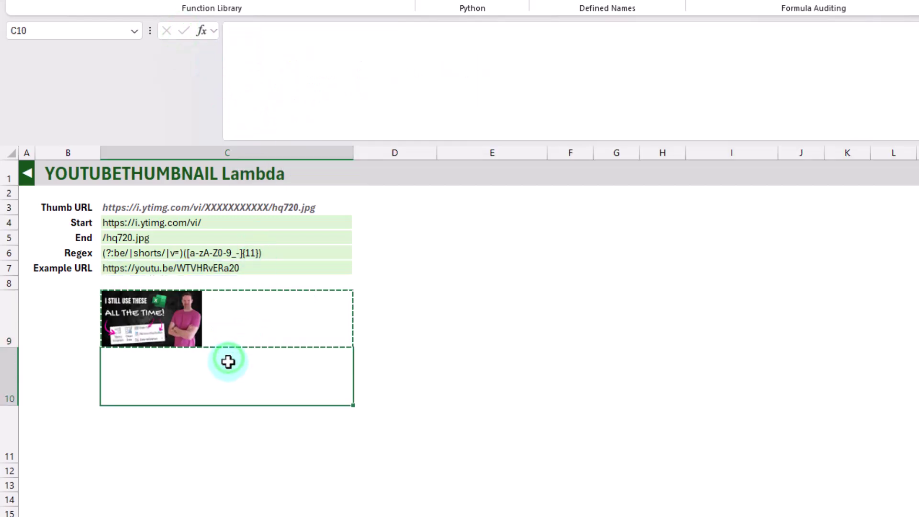
{"action": "key", "text": "ctrl+v"}
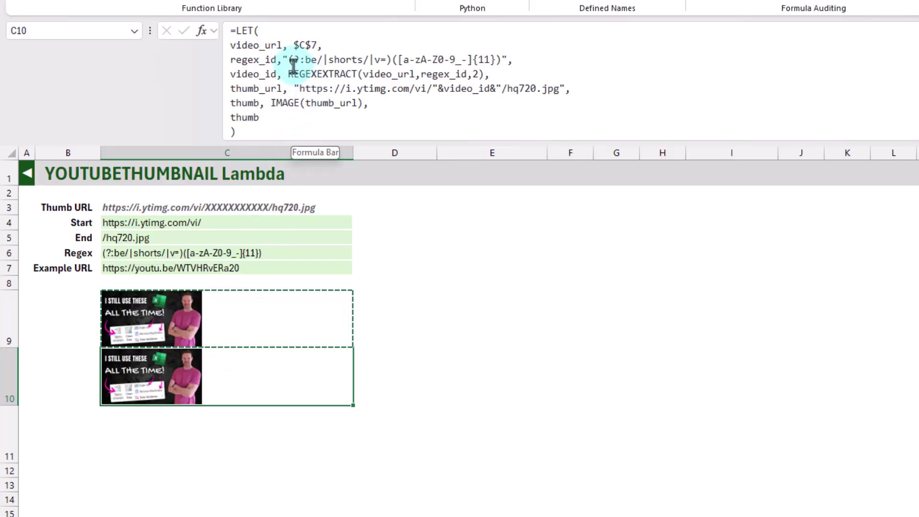
{"action": "left_click", "coordinate": [234, 30]}
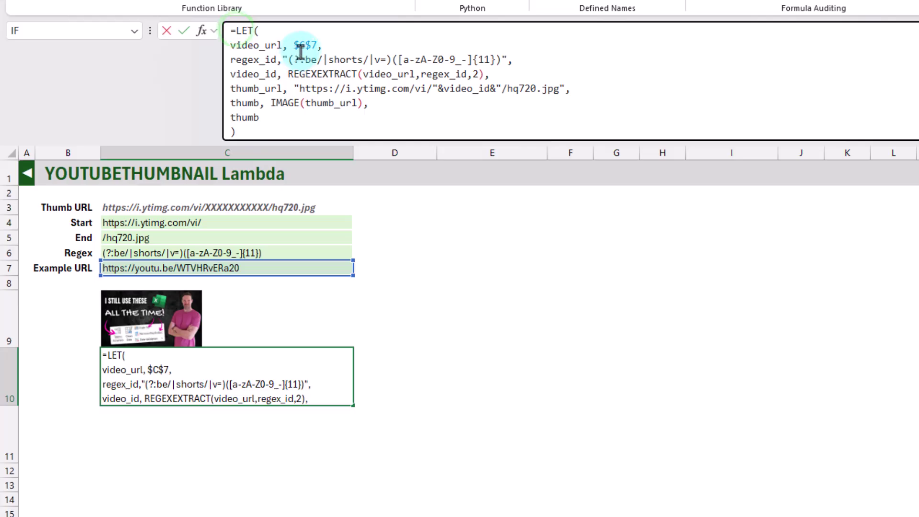
{"action": "type", "text": "LAMBDA("}
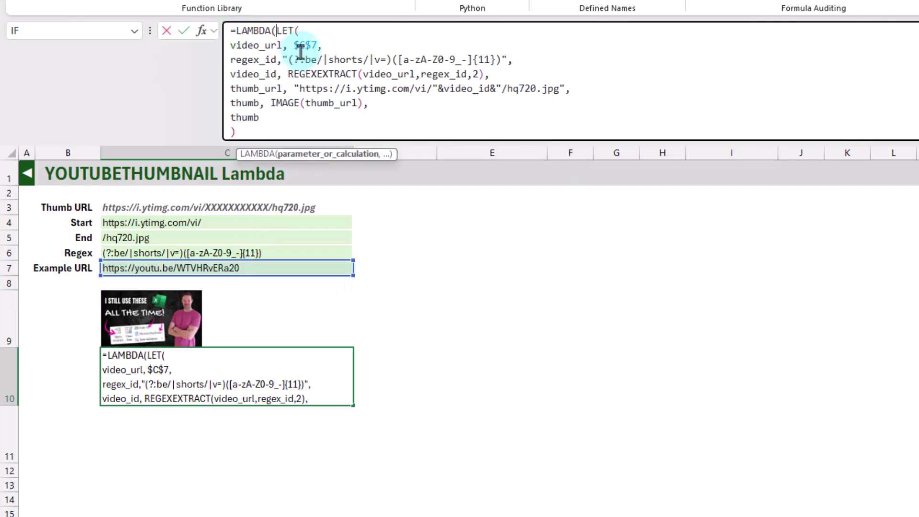
{"action": "key", "text": "alt+Return"}
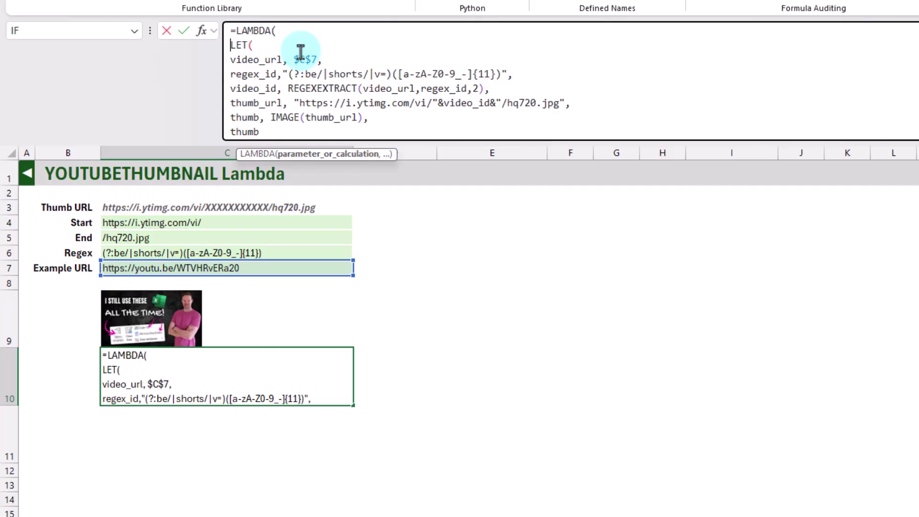
Step: Make video_url the LAMBDA's parameter and delete the leftover $C$7 line
{"action": "double_click", "coordinate": [266, 60]}
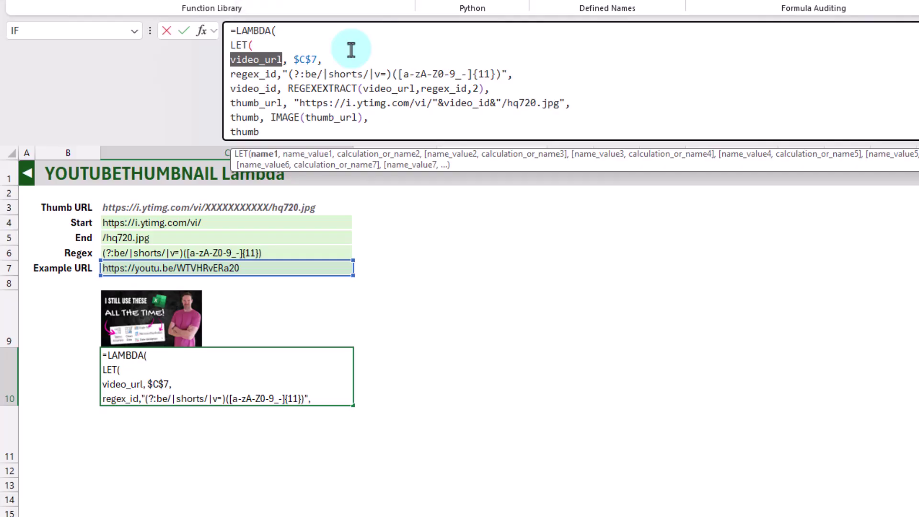
{"action": "key", "text": "ctrl+x"}
{"action": "left_click", "coordinate": [296, 30]}
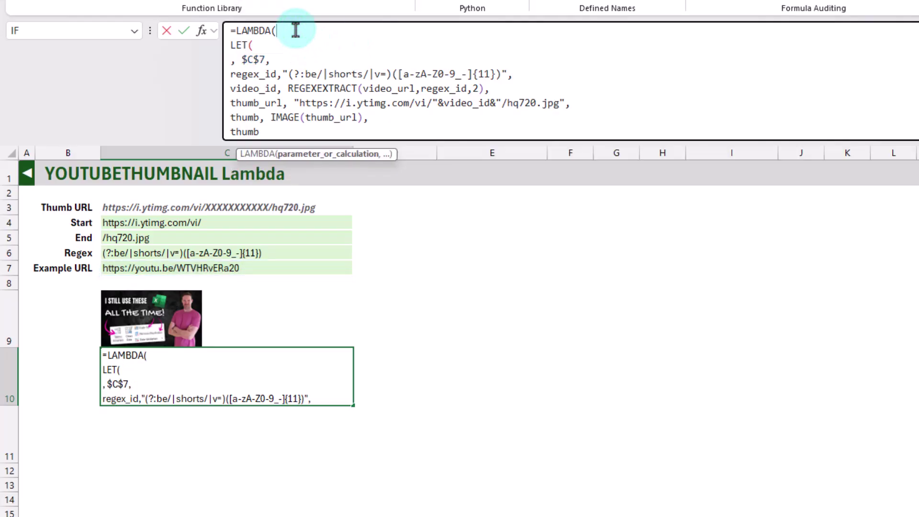
{"action": "key", "text": "ctrl+v"}
{"action": "type", "text": ","}
{"action": "left_click_drag", "start_coordinate": [285, 58], "coordinate": [219, 62]}
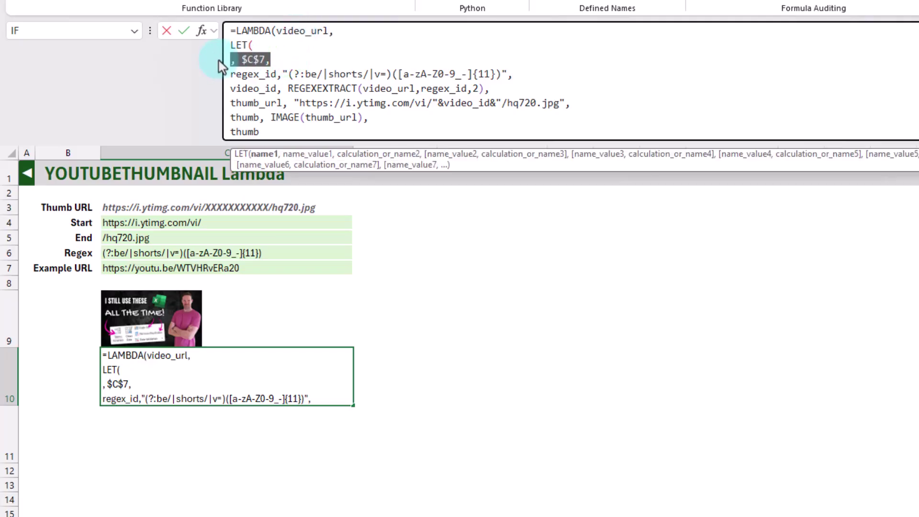
{"action": "key", "text": "BackSpace"}
{"action": "key", "text": "BackSpace"}
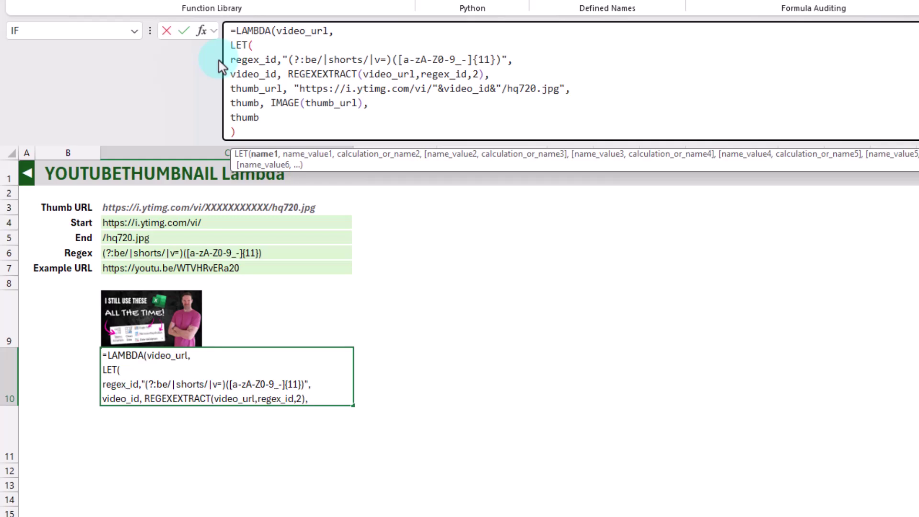
Step: Close the LAMBDA and call it on C7 so C10 shows the thumbnail
{"action": "double_click", "coordinate": [297, 32]}
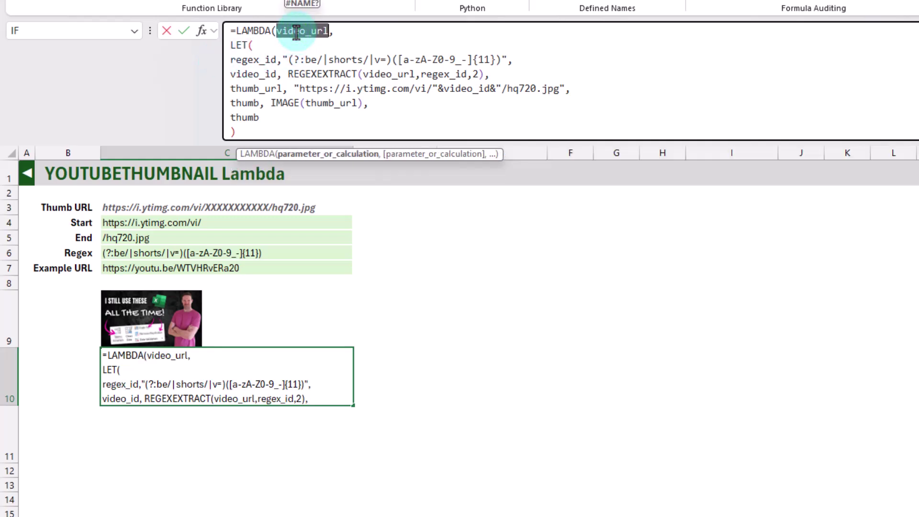
{"action": "left_click", "coordinate": [243, 130]}
{"action": "left_click_drag", "start_coordinate": [244, 131], "coordinate": [228, 46]}
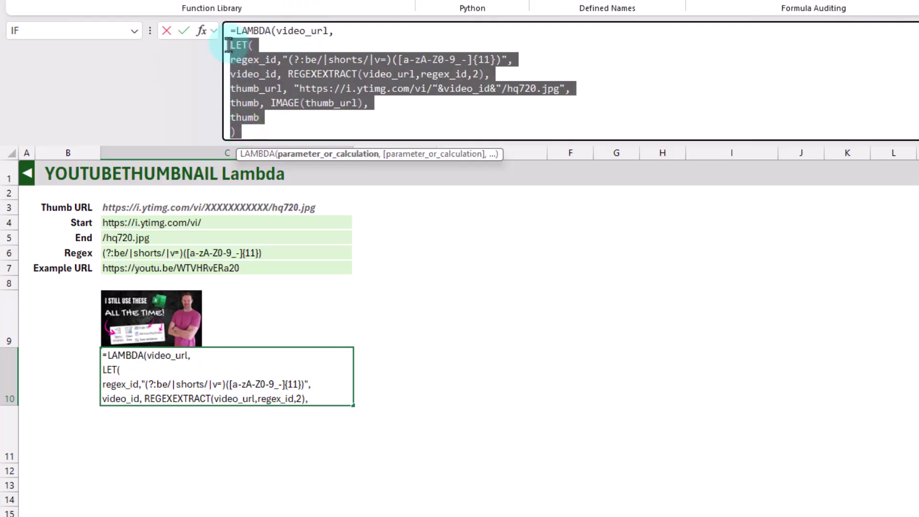
{"action": "left_click", "coordinate": [245, 130]}
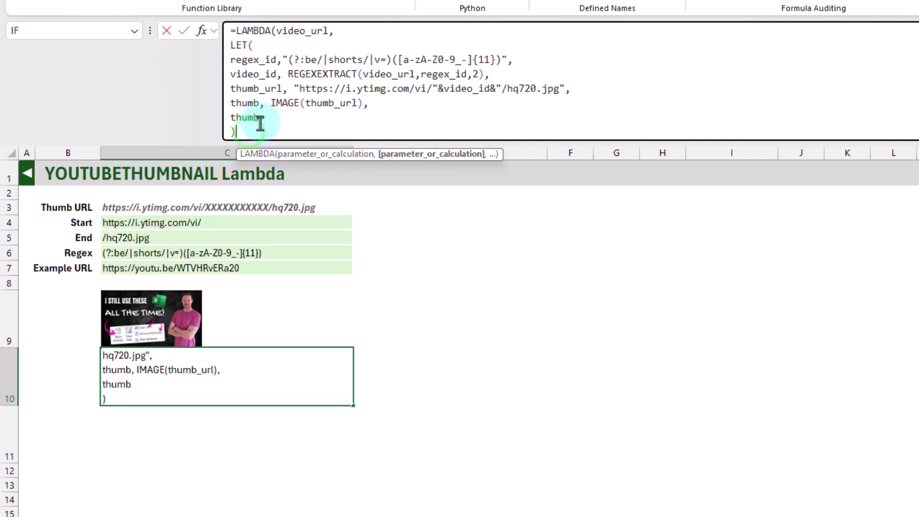
{"action": "key", "text": "End"}
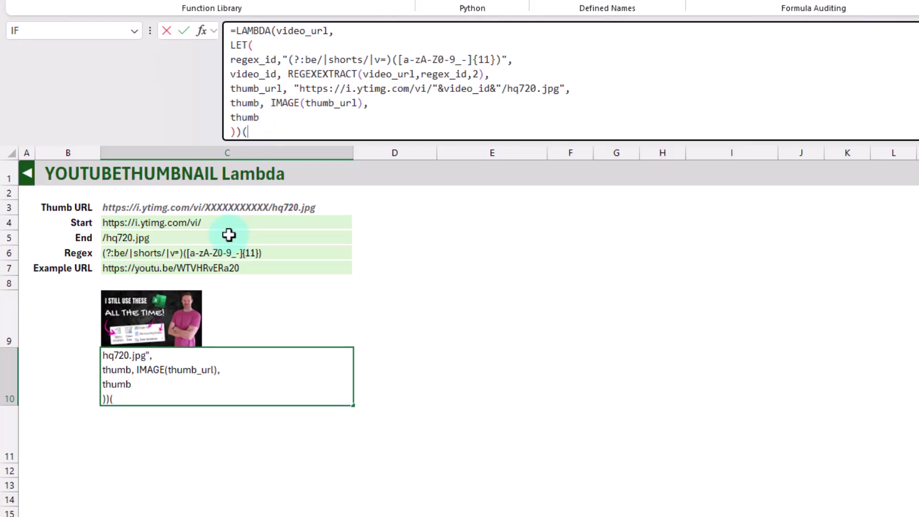
{"action": "left_click", "coordinate": [177, 262]}
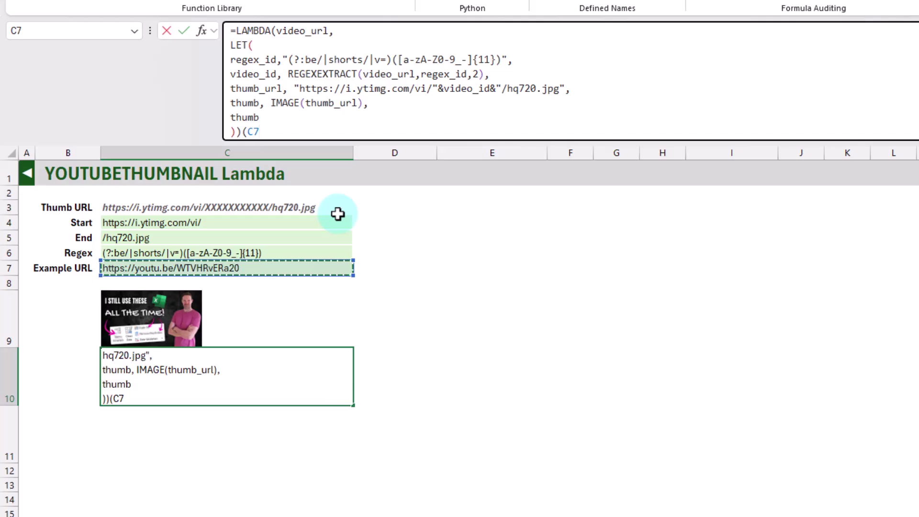
{"action": "key", "text": "Return"}
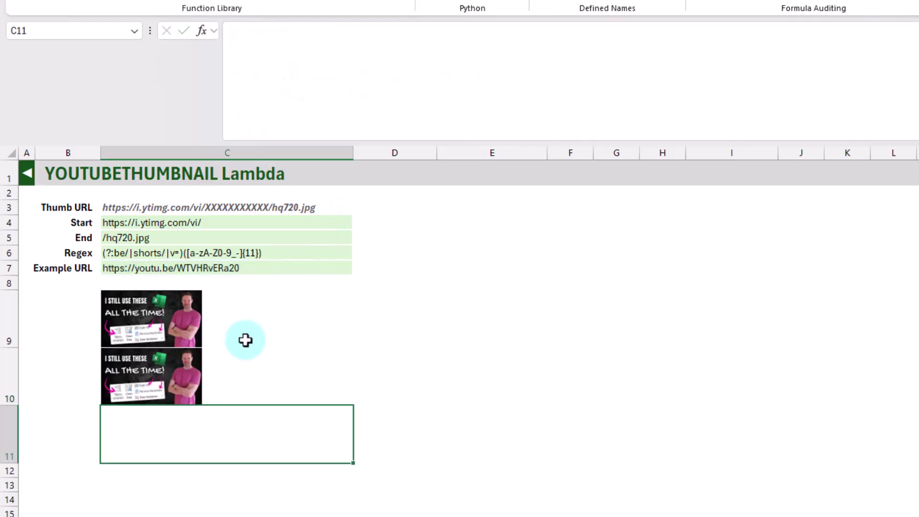
Step: Copy C10's LAMBDA(video_url, LET(...)) definition, excluding the (C7) call
{"action": "left_click", "coordinate": [238, 366]}
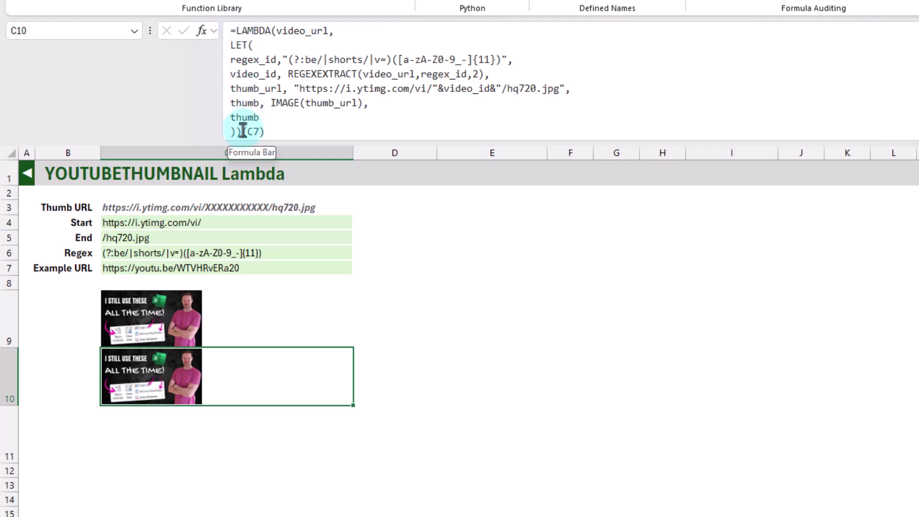
{"action": "left_click_drag", "start_coordinate": [242, 130], "coordinate": [226, 31]}
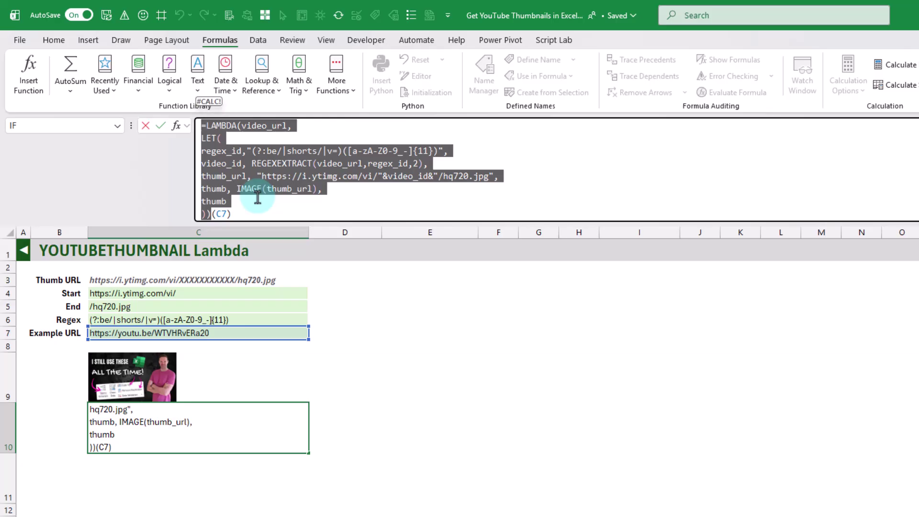
{"action": "key", "text": "ctrl+Return"}
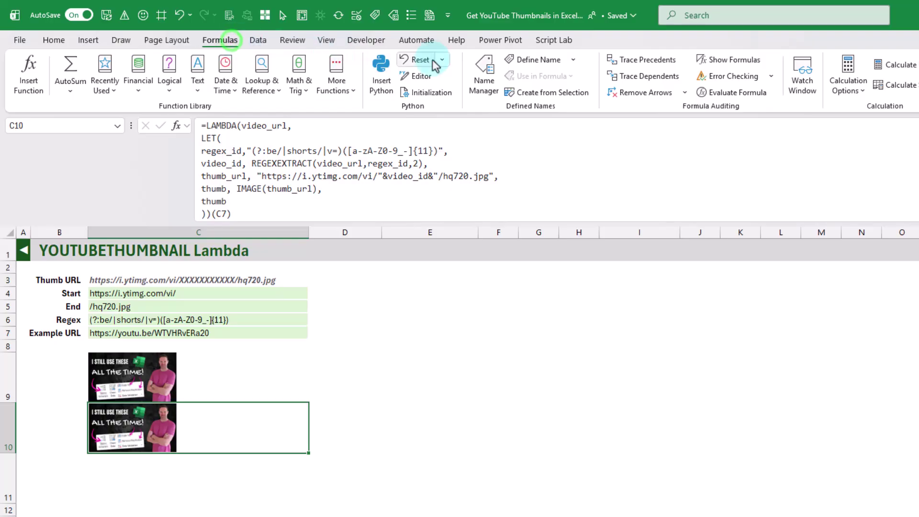
Step: In Name Manager, create the name YOUTUBETHUMBNAIL referring to the copied LAMBDA formula
{"action": "left_click", "coordinate": [486, 71]}
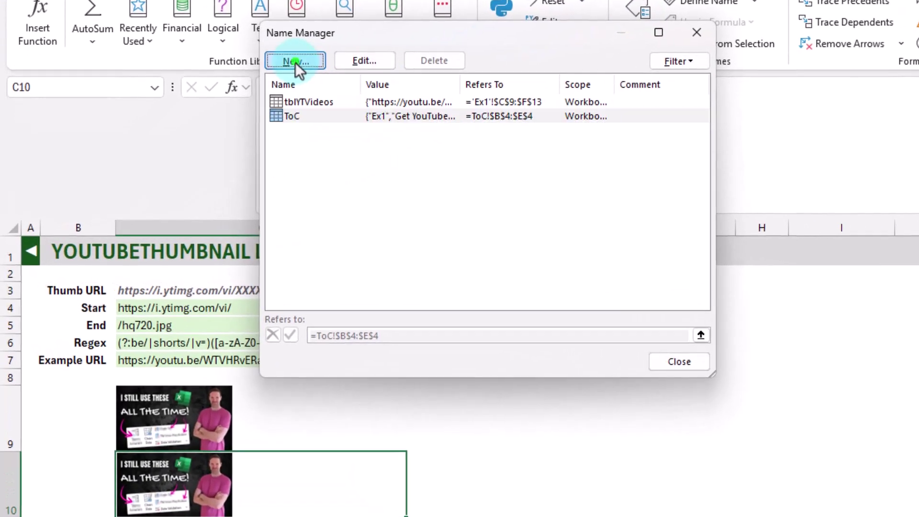
{"action": "left_click", "coordinate": [269, 78]}
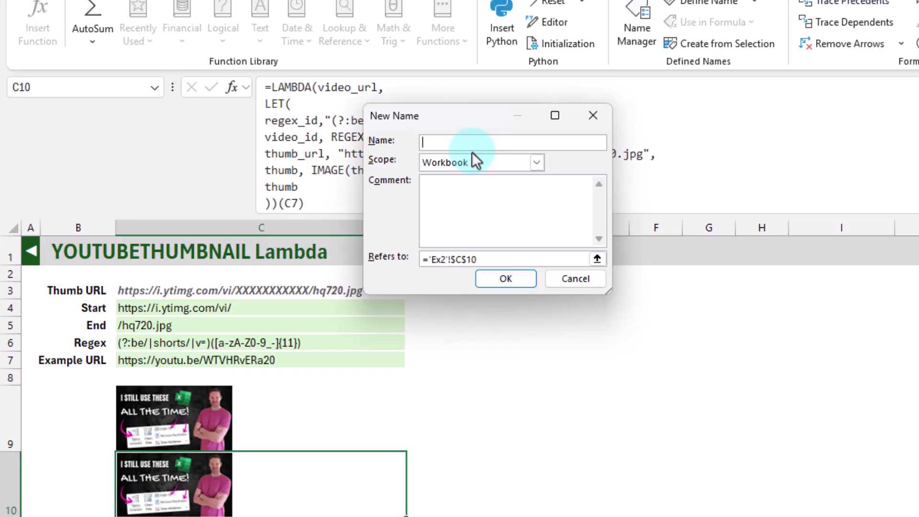
{"action": "type", "text": "YOUTUBETHUMBNAIL"}
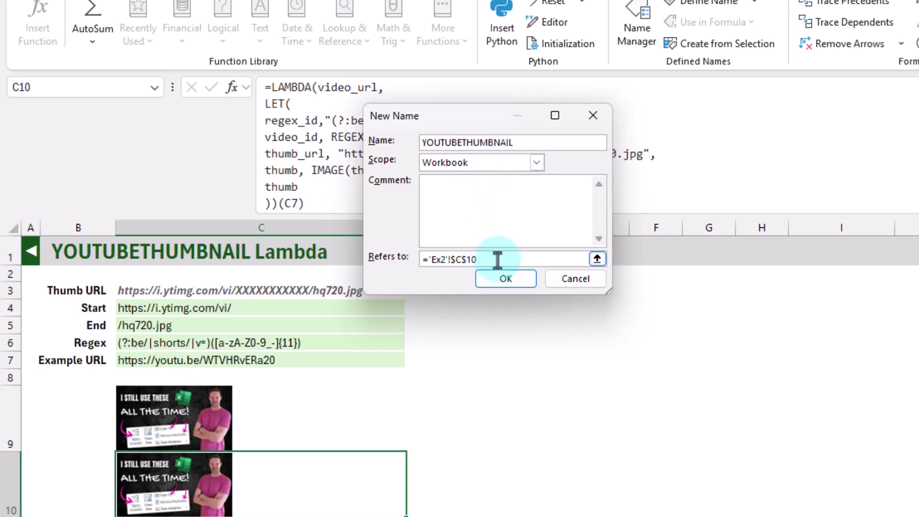
{"action": "left_click_drag", "start_coordinate": [498, 259], "coordinate": [372, 256]}
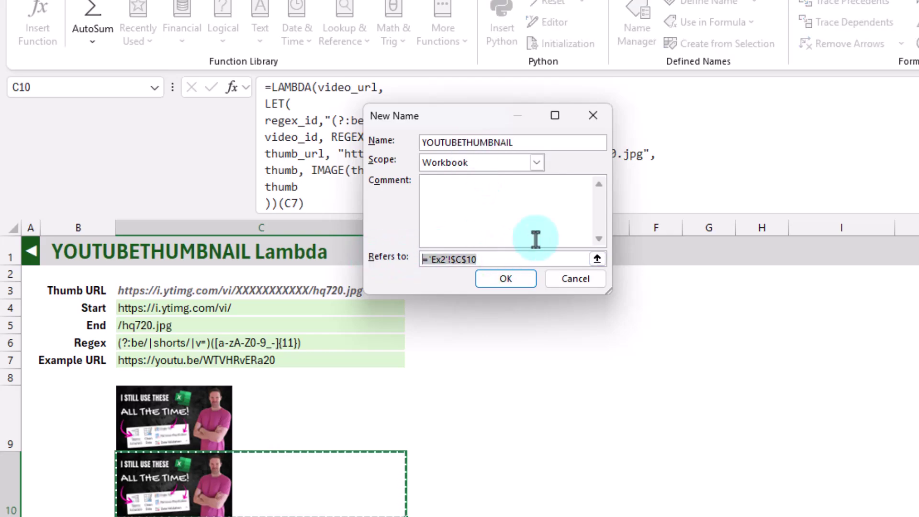
{"action": "key", "text": "ctrl+v"}
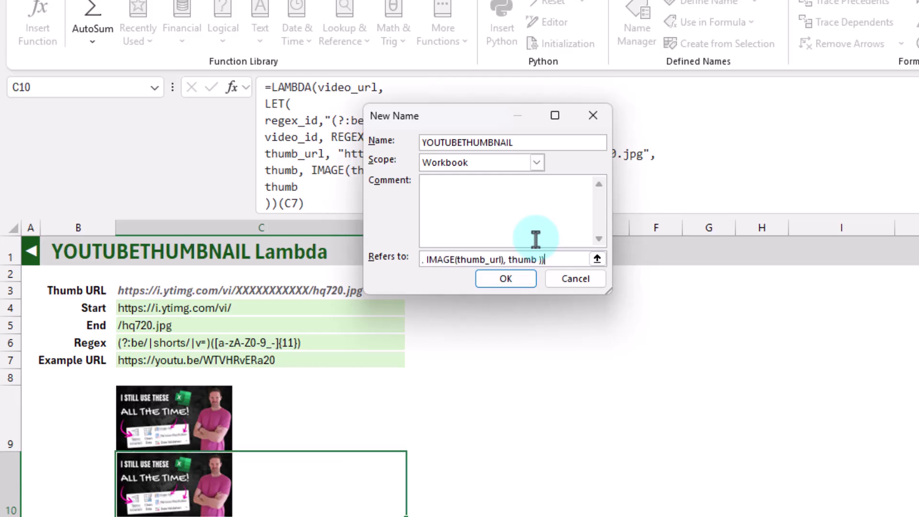
{"action": "left_click", "coordinate": [509, 282]}
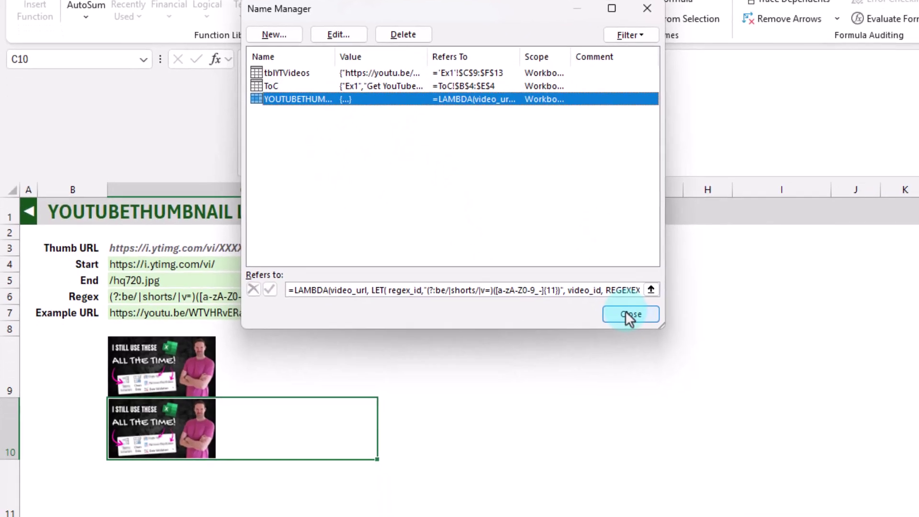
{"action": "left_click", "coordinate": [679, 361]}
Step: Enter =YOUTUBETHUMBNAIL(C7) in C11 and collapse the formula bar to one line
{"action": "left_click", "coordinate": [177, 425]}
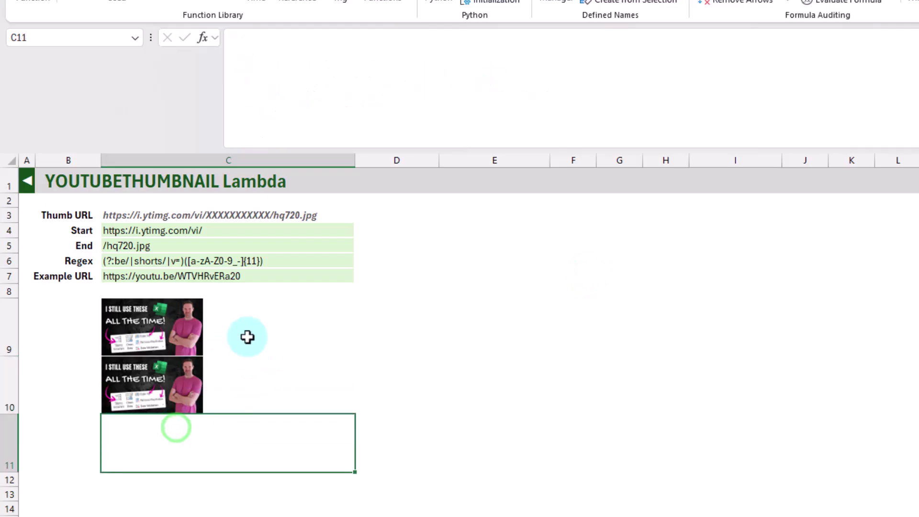
{"action": "type", "text": "="}
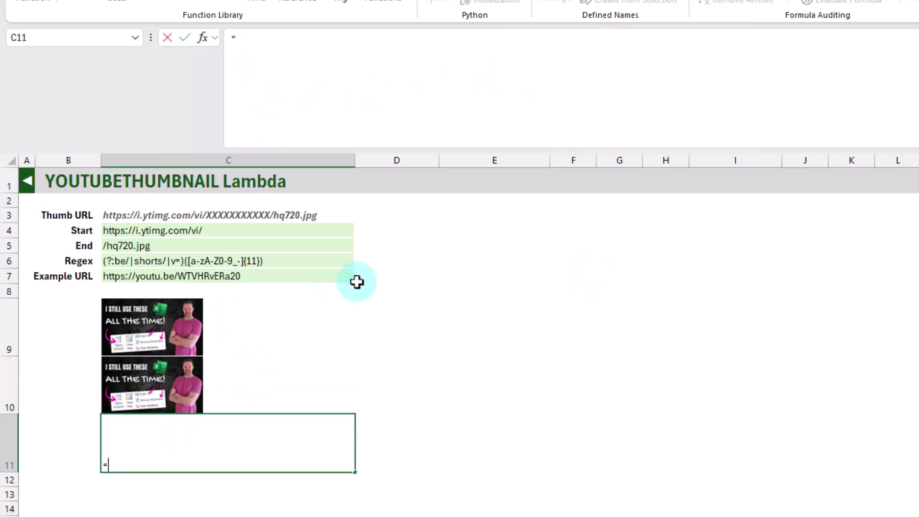
{"action": "type", "text": "yo"}
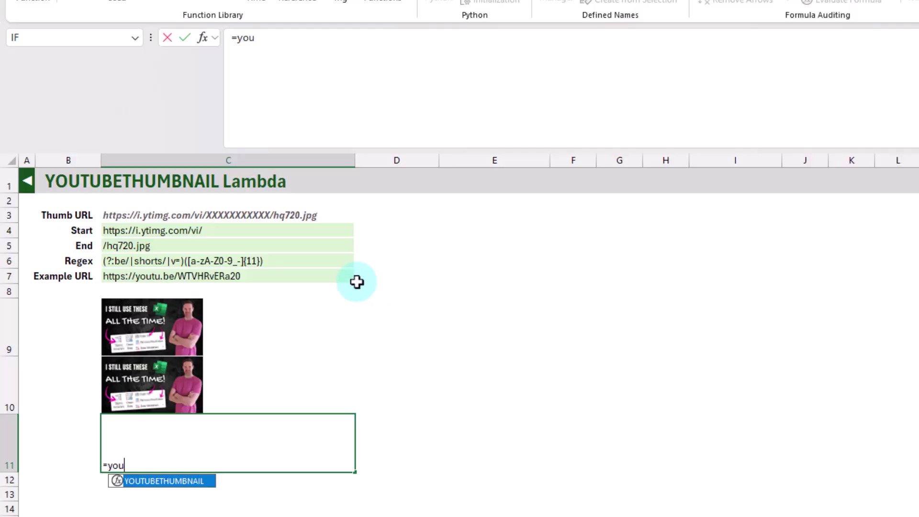
{"action": "type", "text": "u"}
{"action": "key", "text": "Tab"}
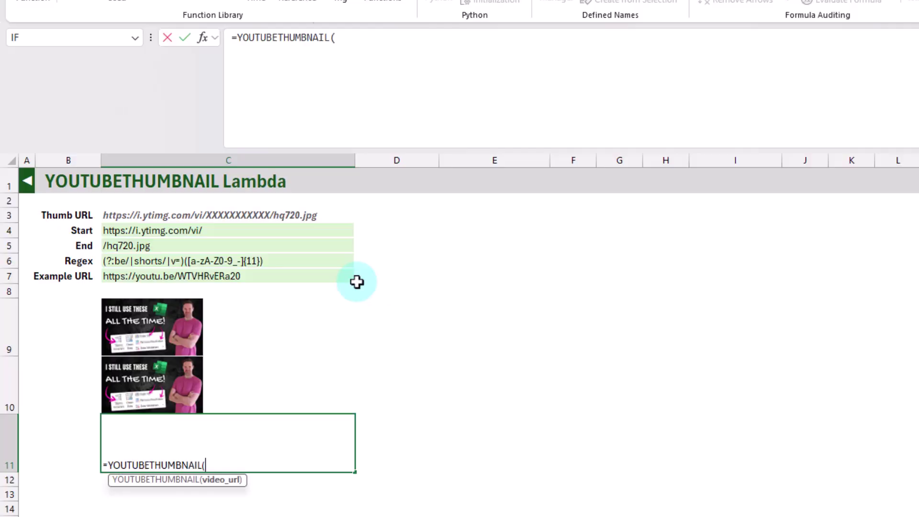
{"action": "left_click", "coordinate": [245, 276]}
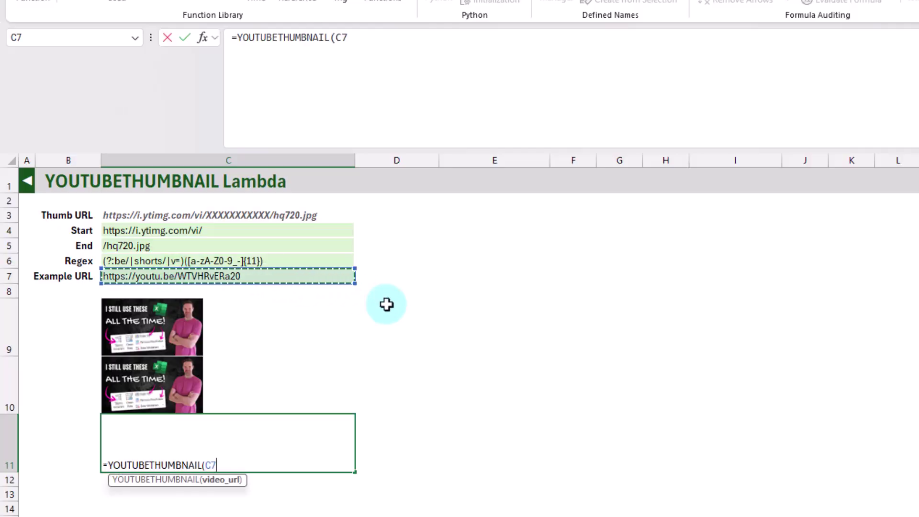
{"action": "type", "text": ")"}
{"action": "key", "text": "Return"}
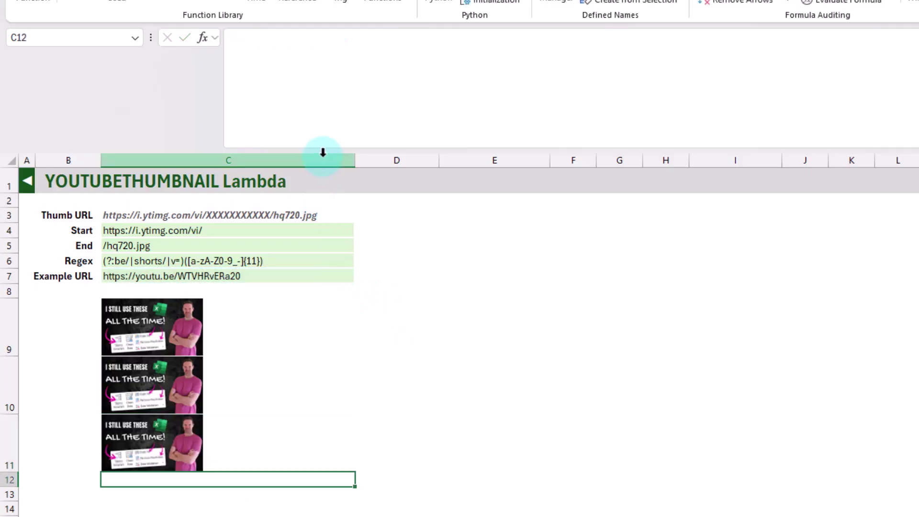
{"action": "left_click_drag", "start_coordinate": [322, 150], "coordinate": [318, 24]}
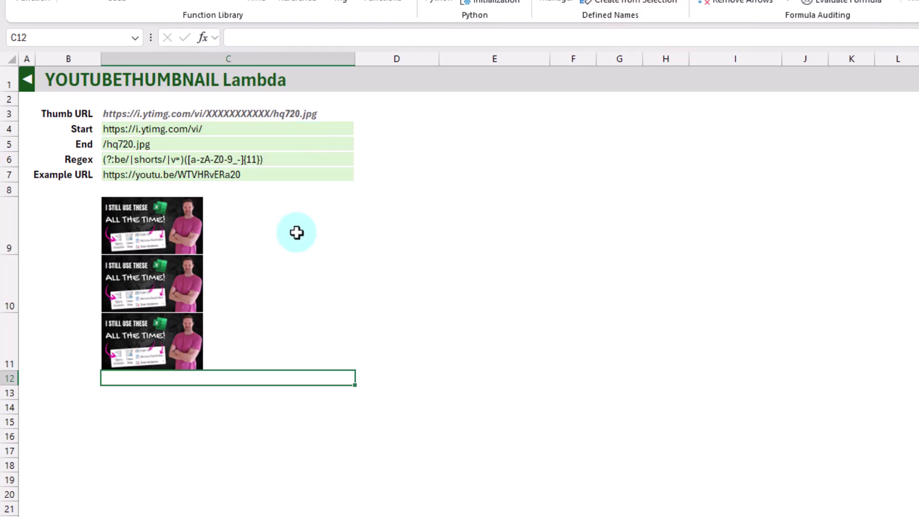
{"action": "left_click", "coordinate": [251, 332]}
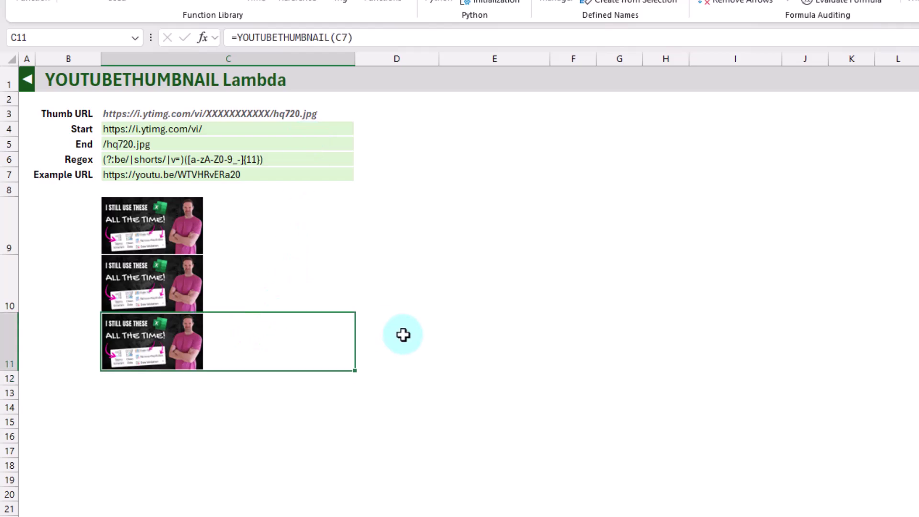